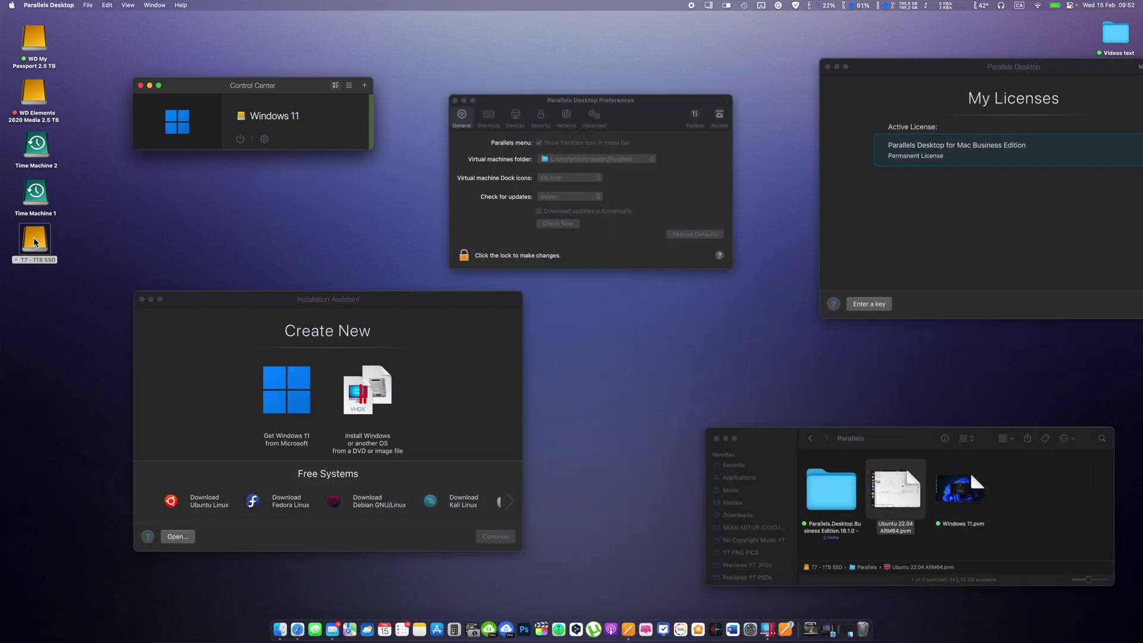
View the contents of the Parallels folder on the T7 - 1TB SSD drive and close its window.
double_click(35, 242)
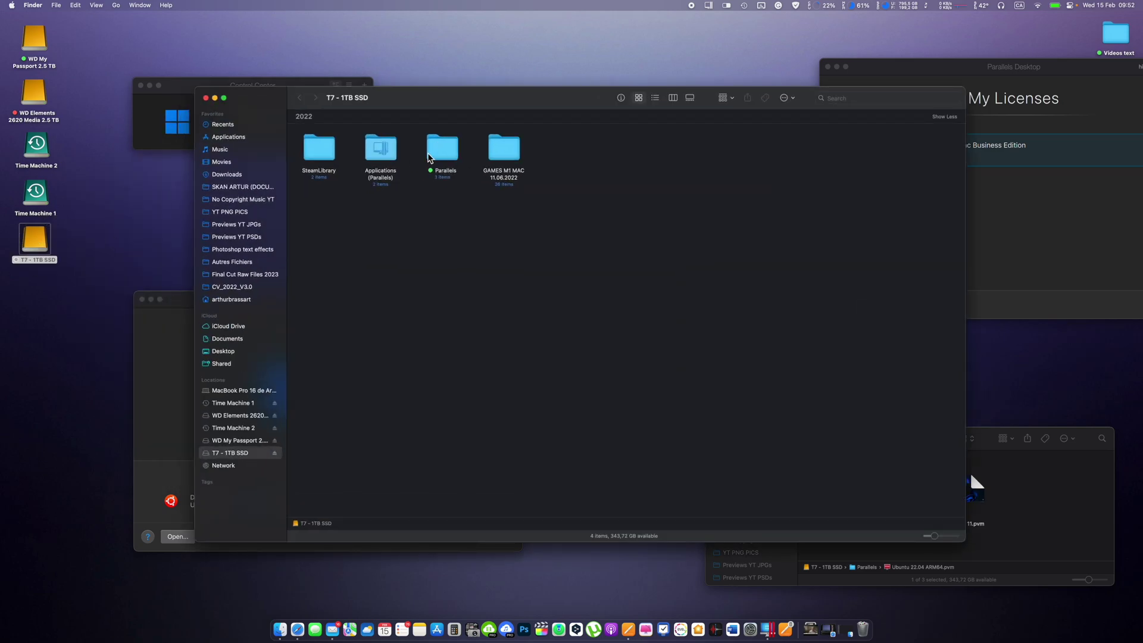
double_click(428, 158)
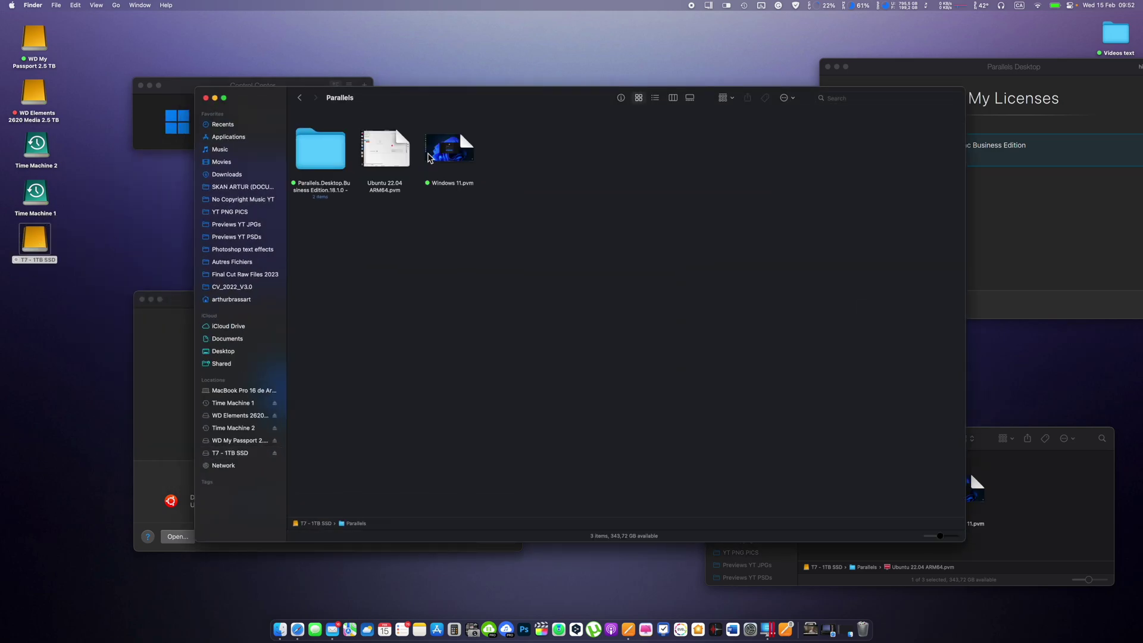
left_click(206, 97)
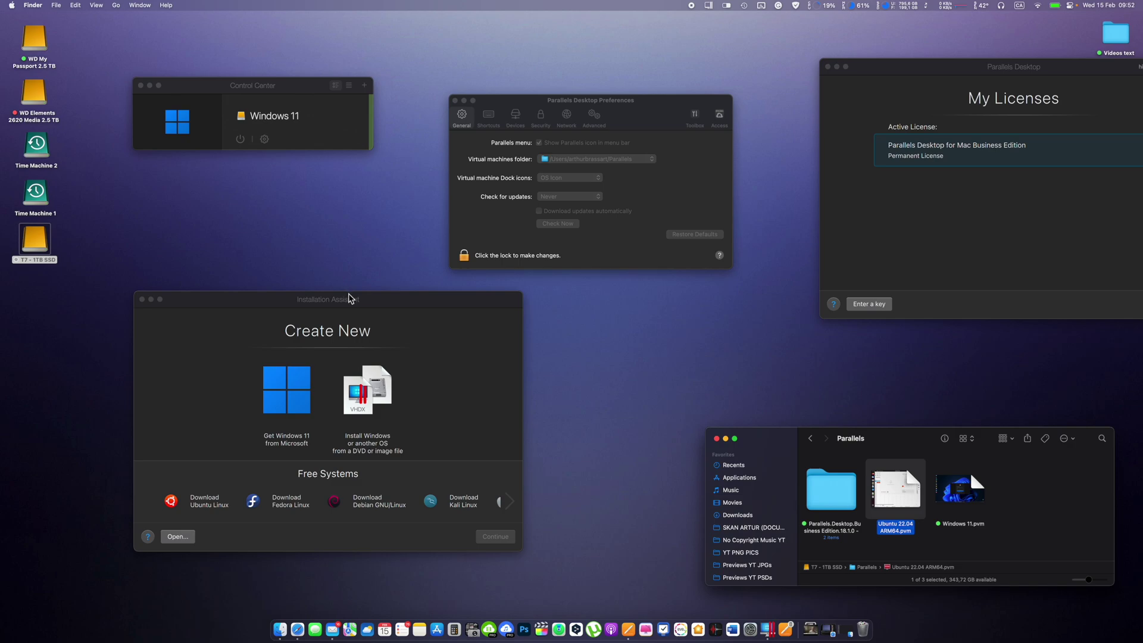
Start downloading and installing Windows 11 from Microsoft as a new virtual machine in the Installation Assistant.
left_click(349, 297)
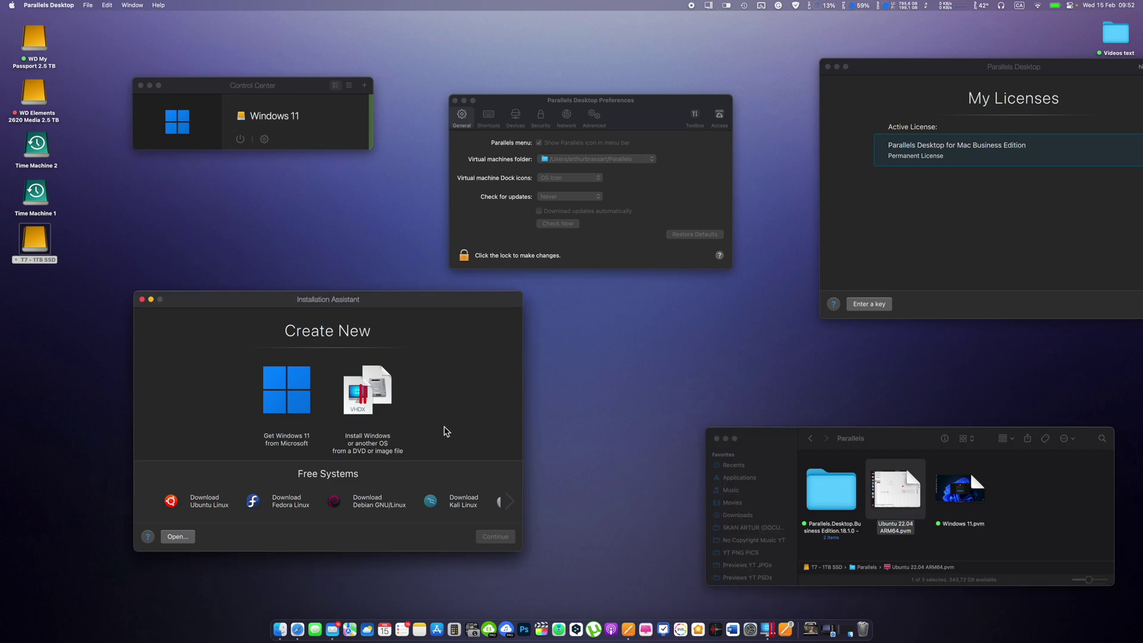
left_click(302, 384)
left_click(477, 535)
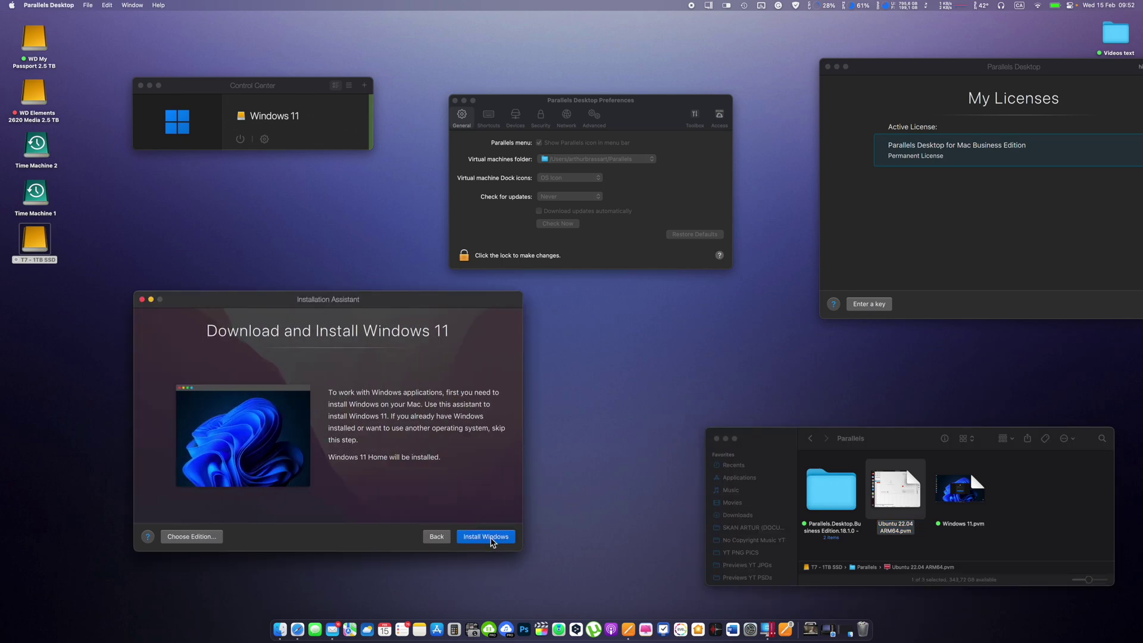
left_click(492, 540)
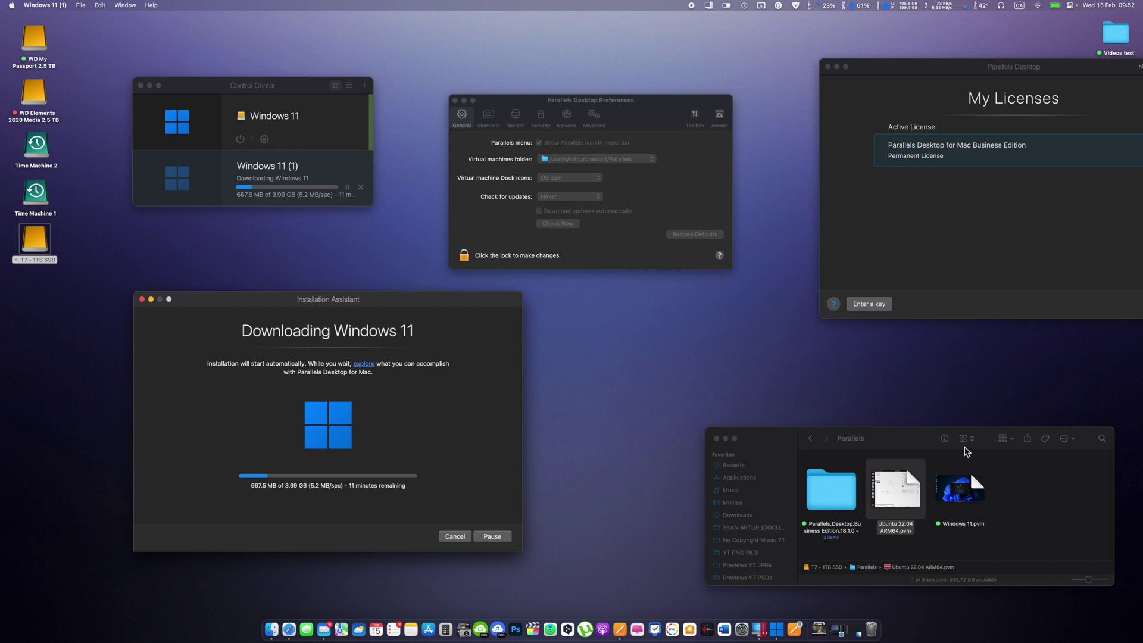
left_click(896, 438)
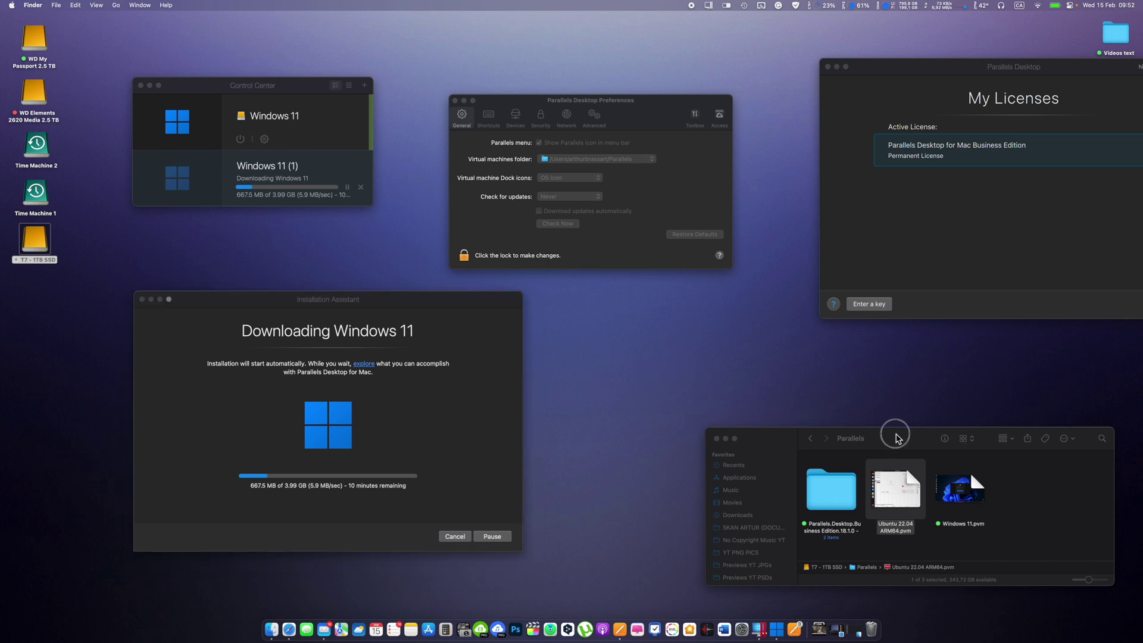
left_click(908, 6)
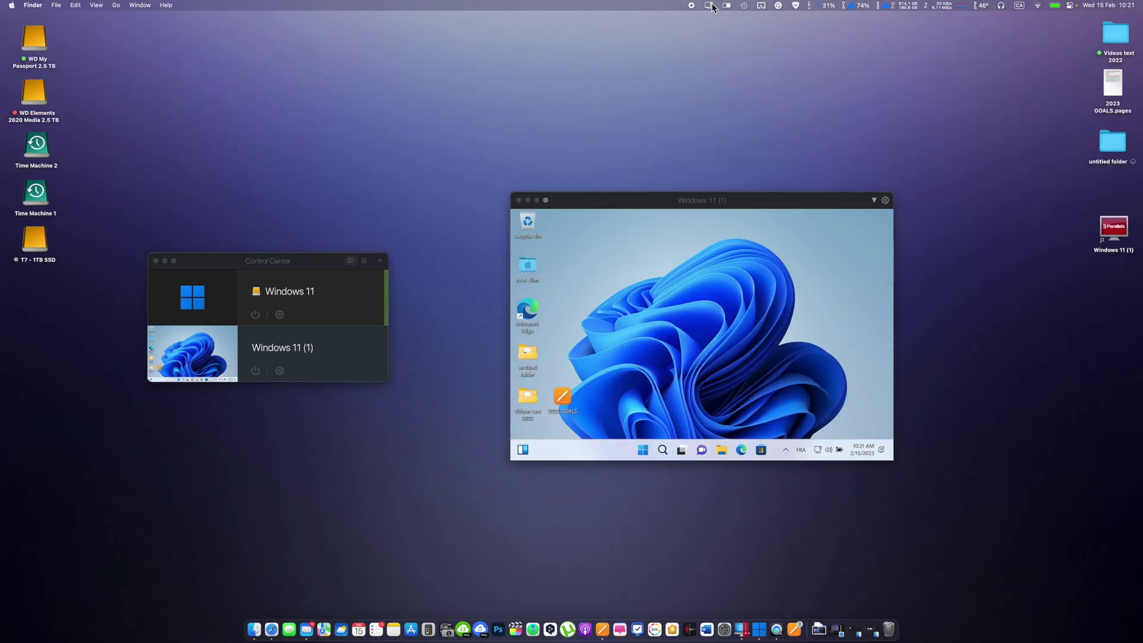
Unlock the Parallels Desktop preferences with the account password and point the virtual machines folder to /Volumes/T7 - 1TB SSD/Parallels.
left_click(709, 6)
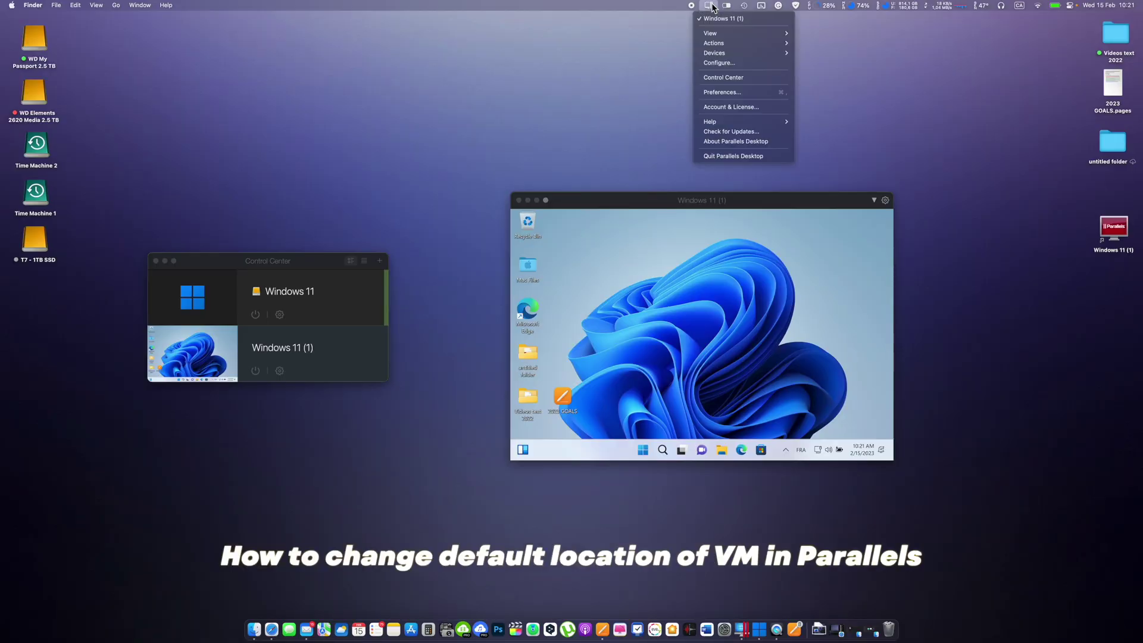
left_click(738, 92)
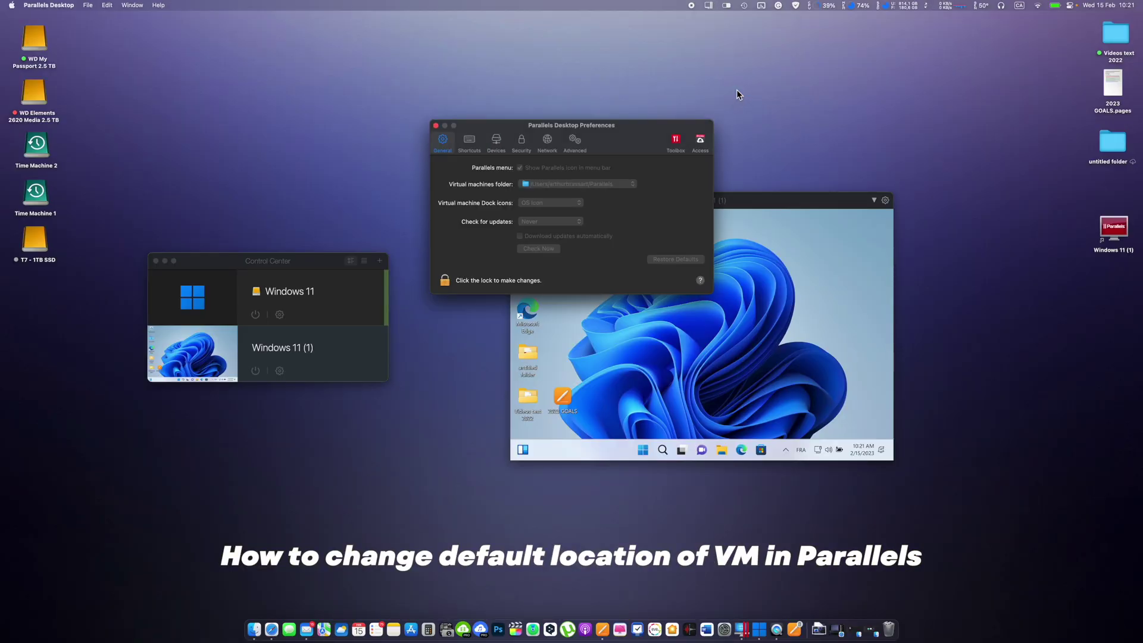
left_click(445, 281)
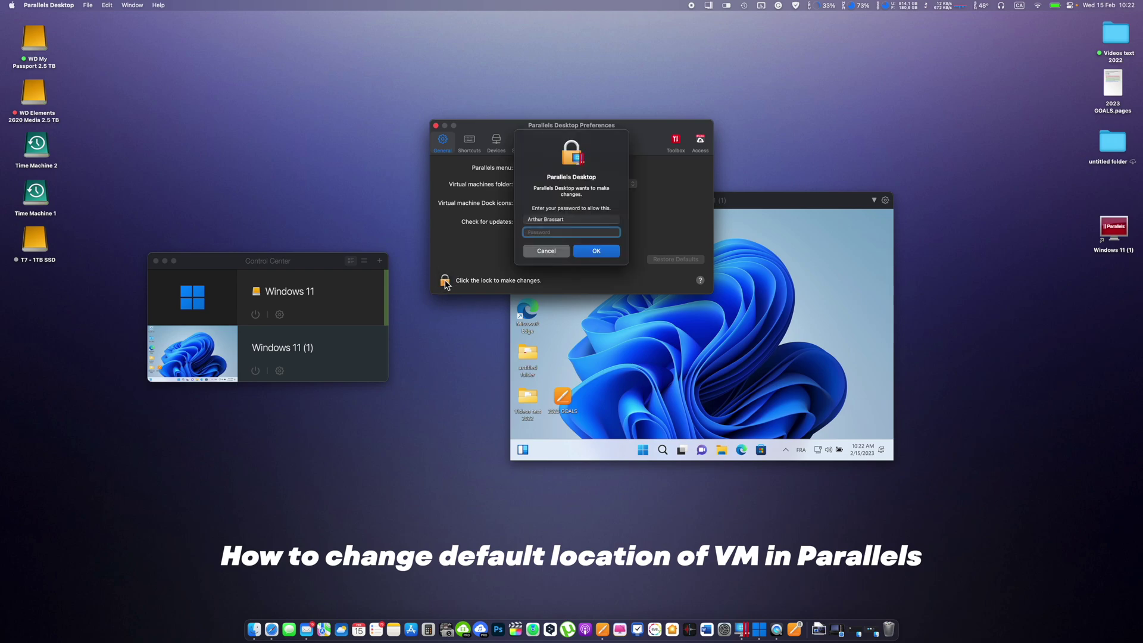
type("******")
key("Return")
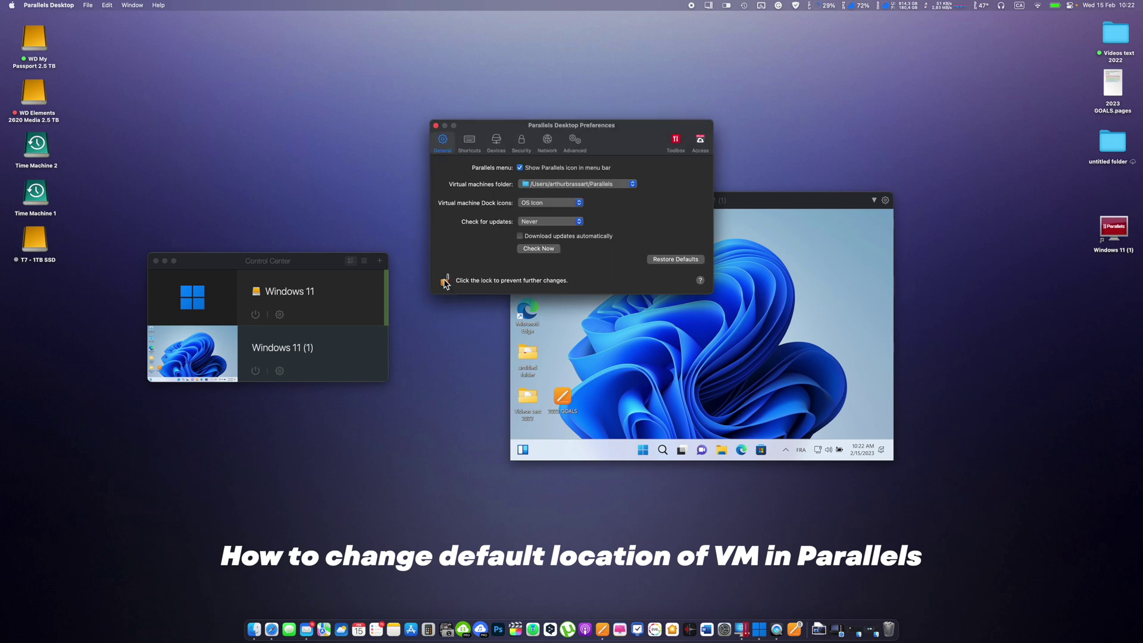
left_click(606, 188)
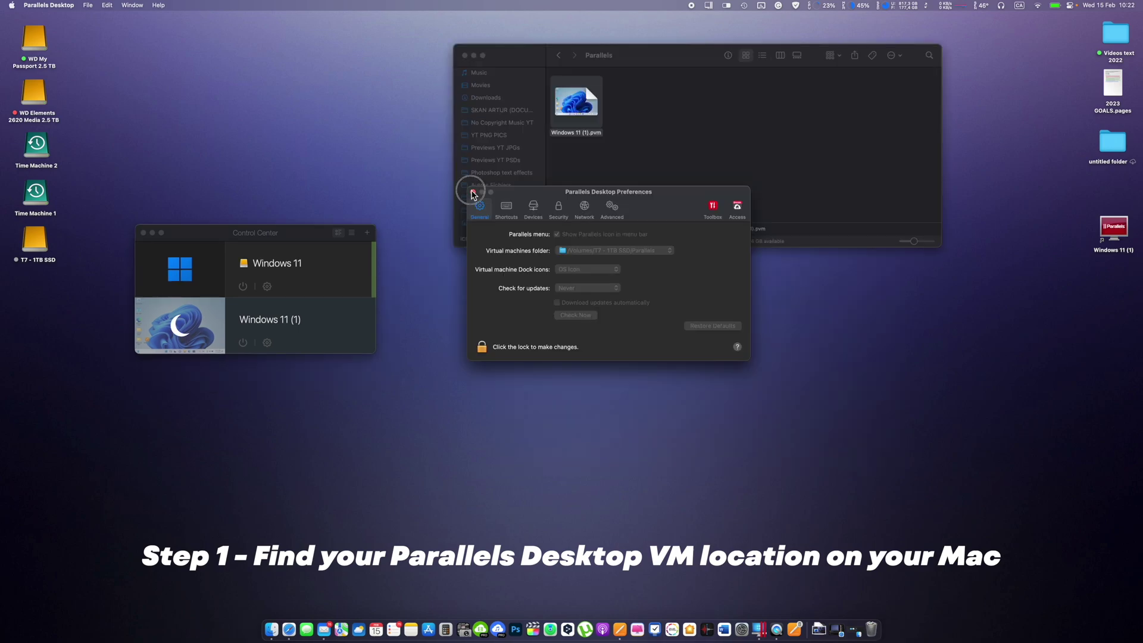
left_click(471, 190)
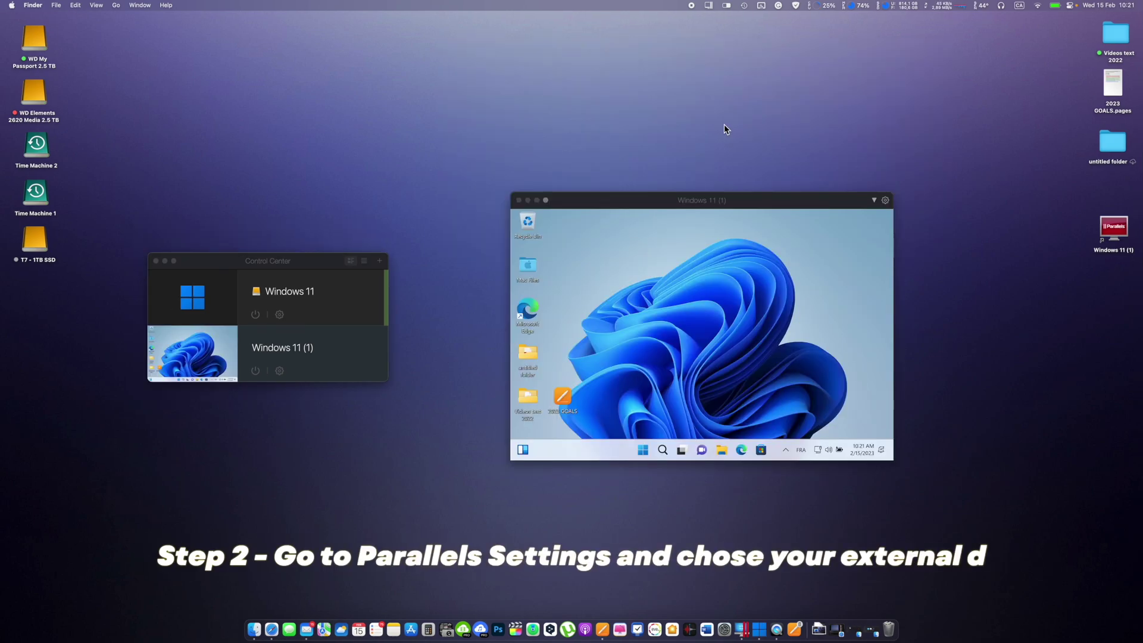
Reopen the Parallels Desktop preferences, unlock them with the account password, and choose /Volumes/T7 - 1TB SSD/Parallels as the virtual machines folder.
left_click(710, 5)
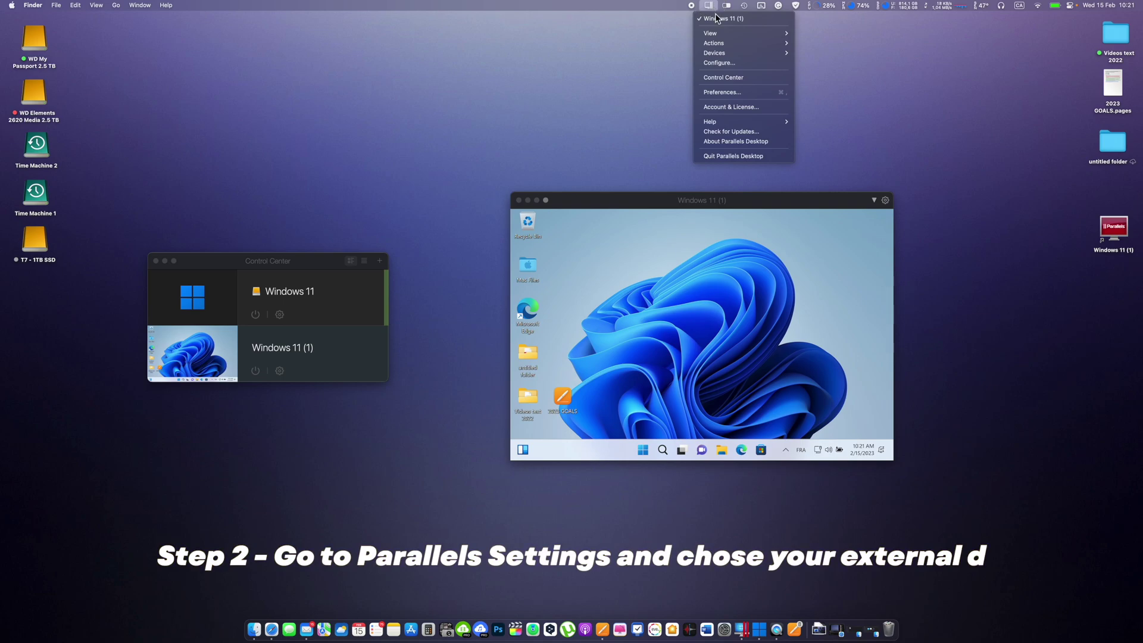
left_click(738, 92)
left_click(445, 282)
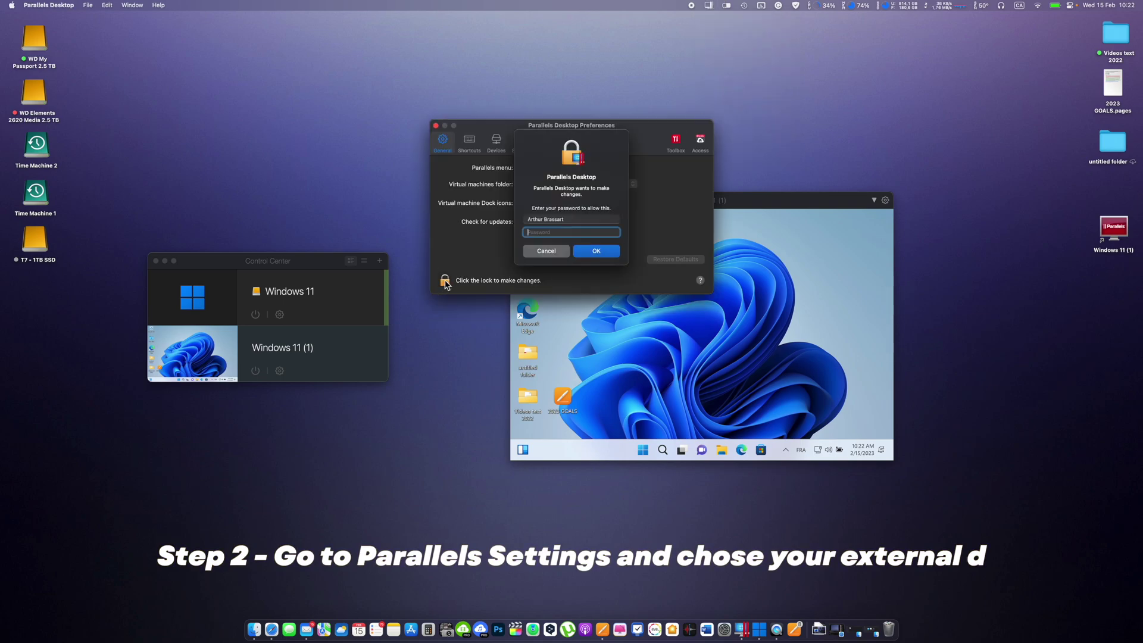
type("a")
key("Return")
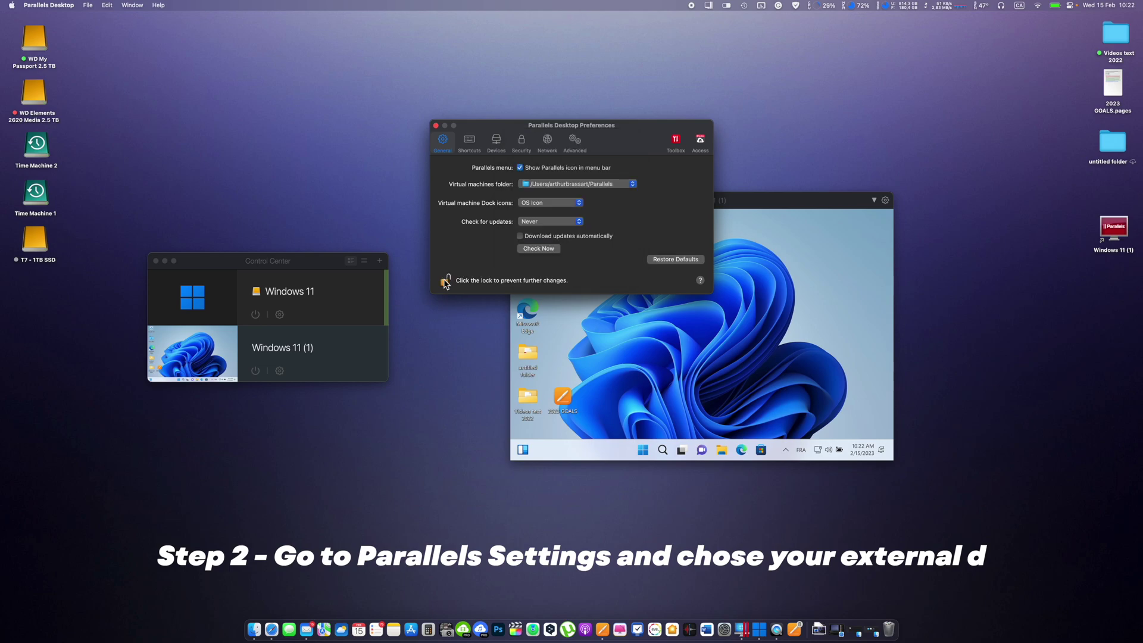
left_click(605, 185)
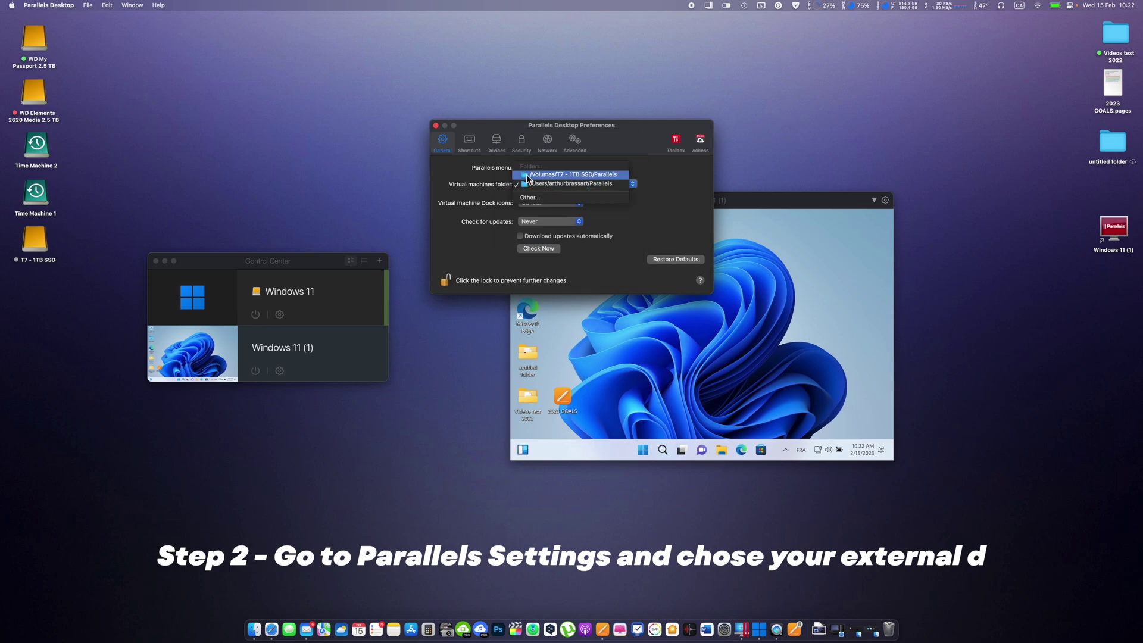
left_click(562, 175)
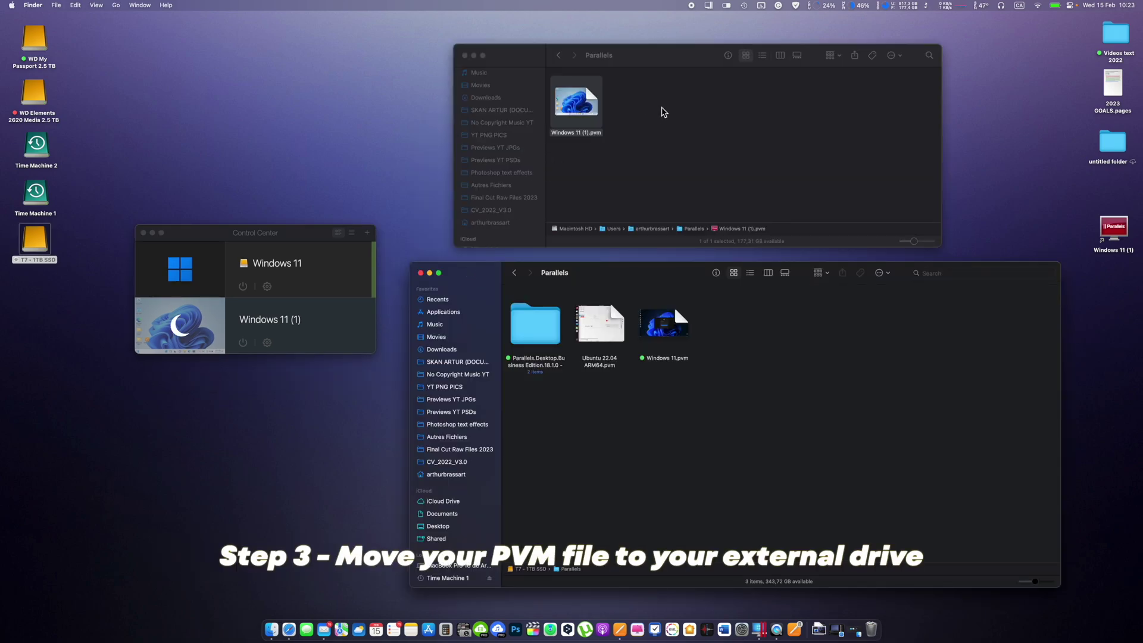
Copy Windows 11 (1).pvm from the Mac's Parallels folder into the Parallels folder on the T7 - 1TB SSD drive.
left_click(662, 108)
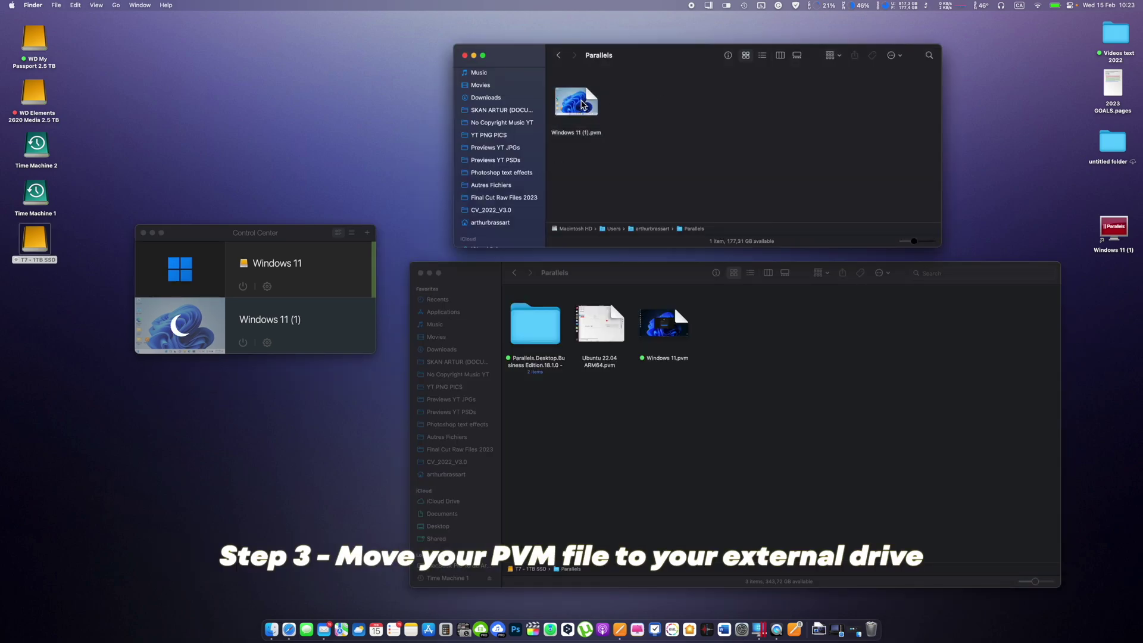
left_click(582, 105)
left_click_drag(581, 105, 748, 357)
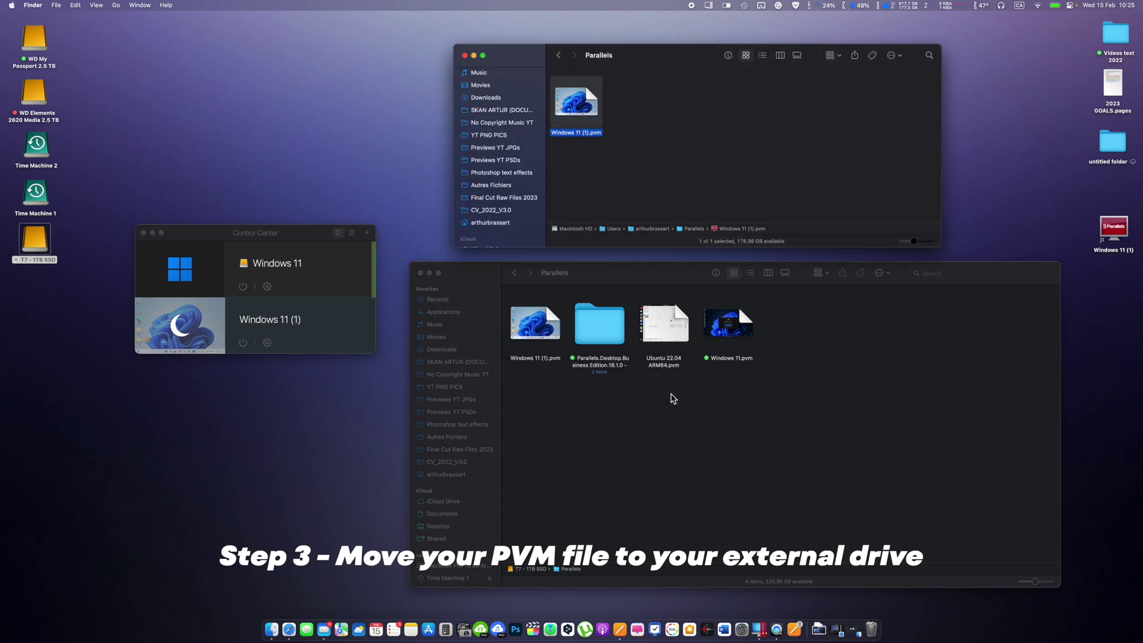
Delete the original Windows 11 (1).pvm from the Mac's internal Parallels folder and empty the Trash.
left_click(589, 102)
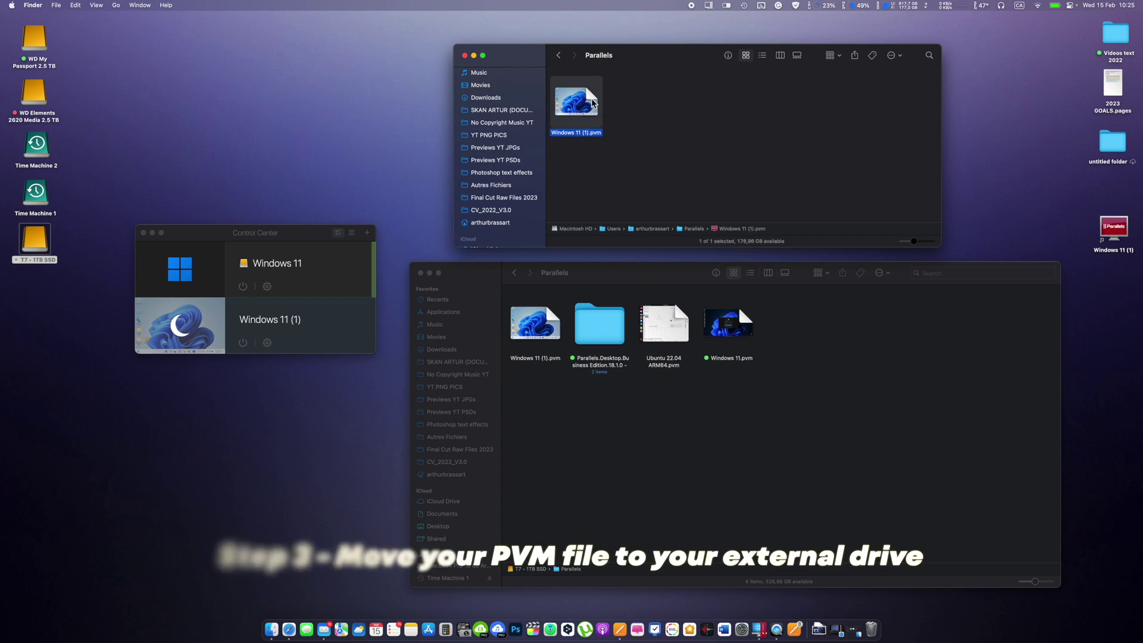
right_click(592, 102)
left_click(645, 138)
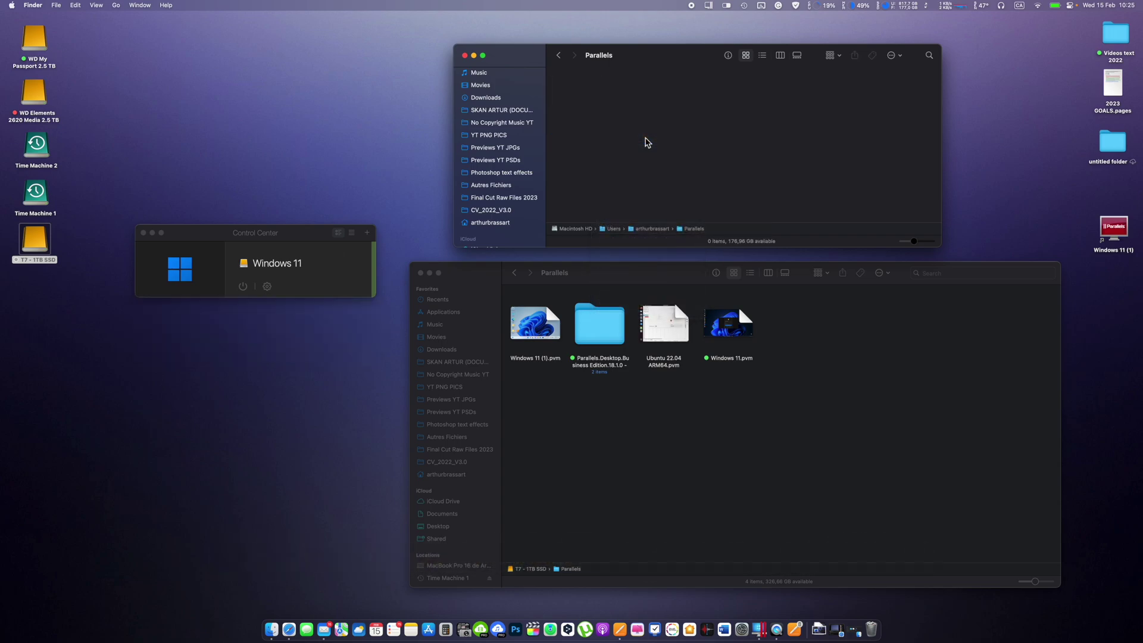
left_click(871, 629)
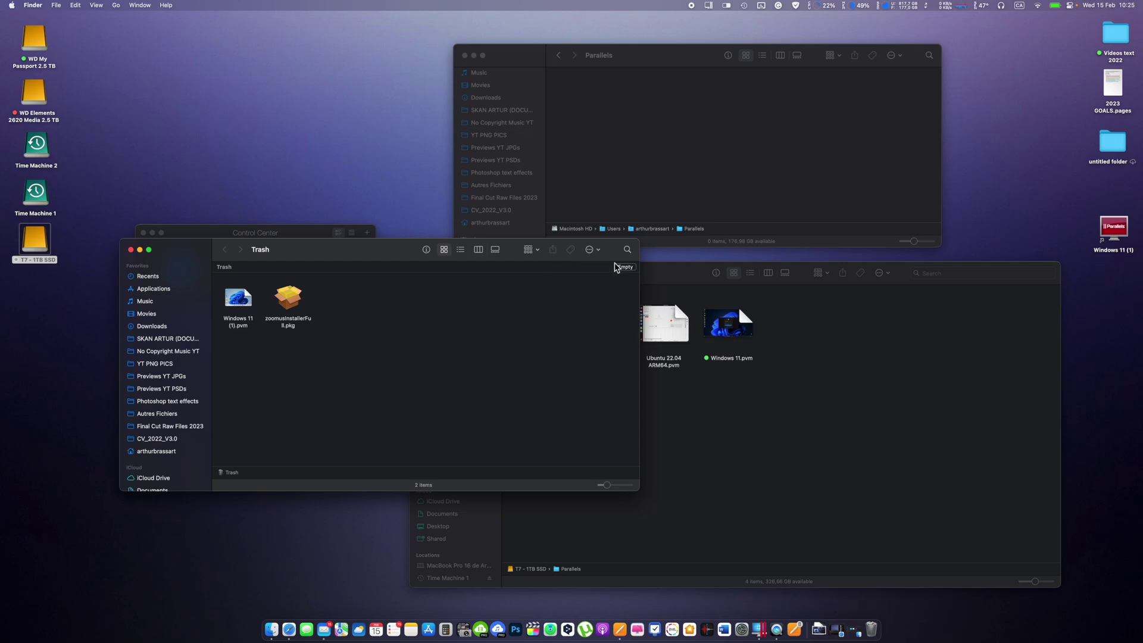
left_click(622, 266)
left_click(601, 234)
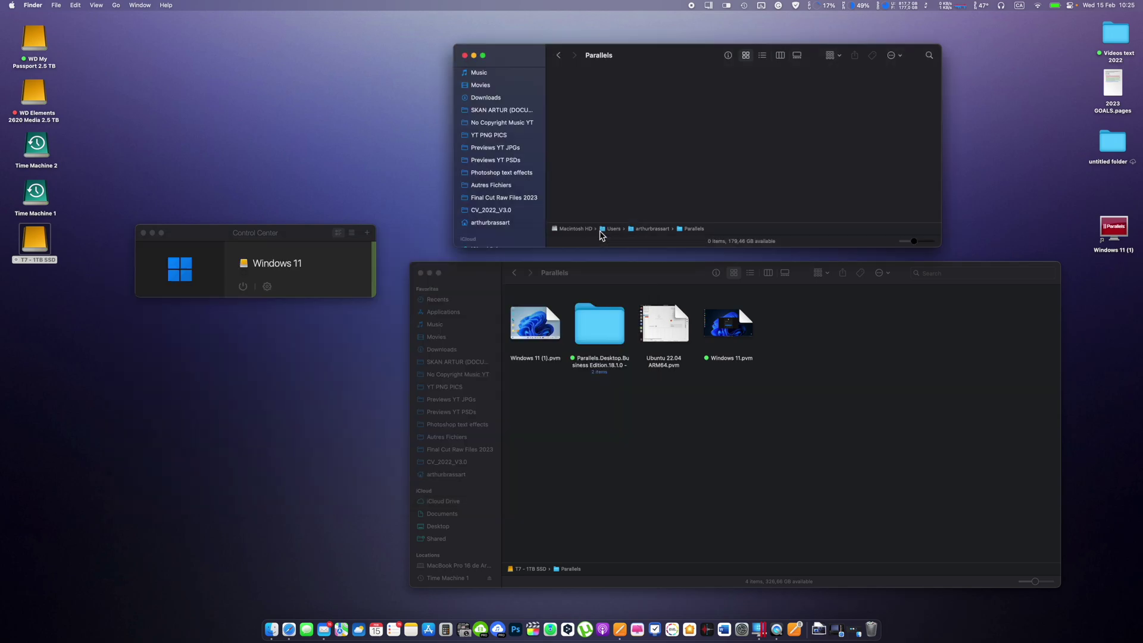
Launch Windows 11 (1).pvm from the Parallels folder on the T7 - 1TB SSD drive and move the Control Center clear of its window.
double_click(34, 241)
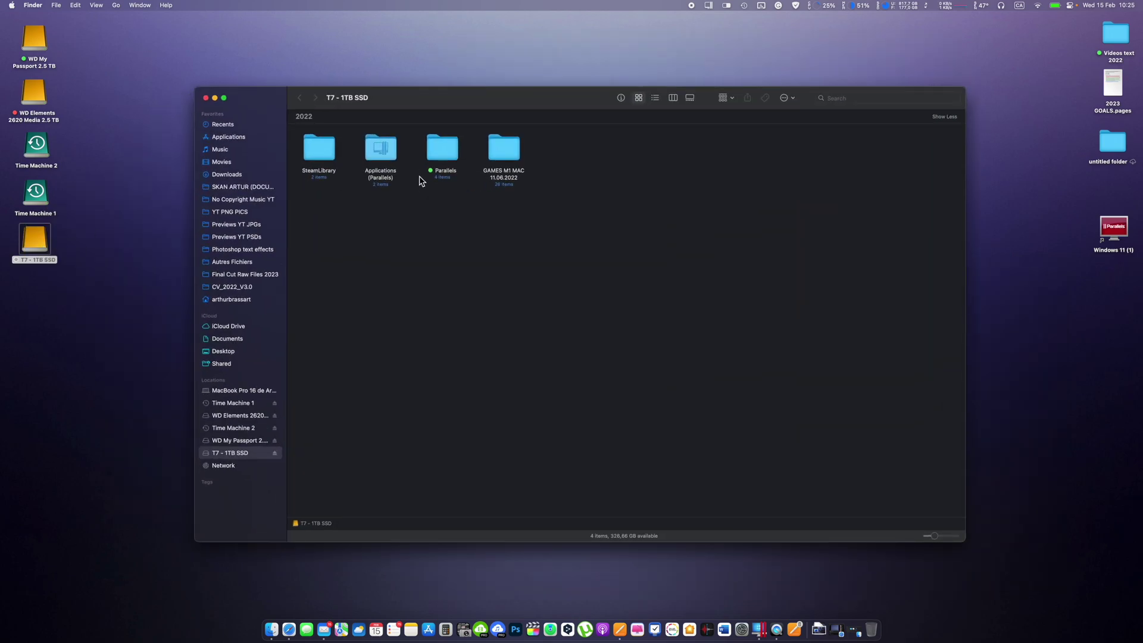
double_click(436, 148)
left_click(311, 136)
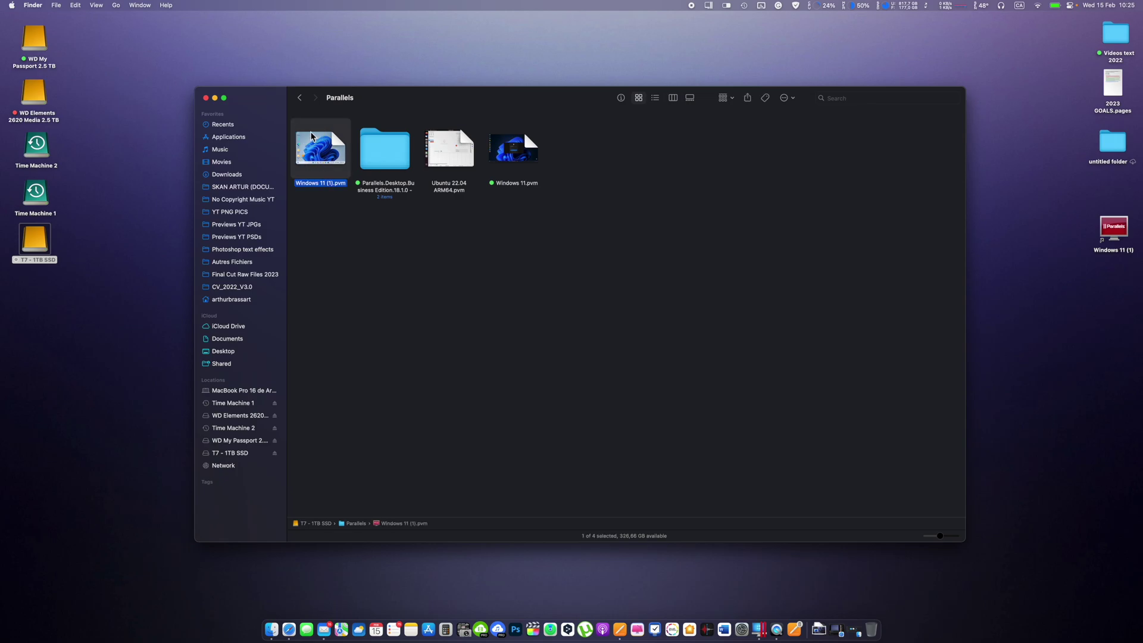
key("space")
key("space")
double_click(311, 137)
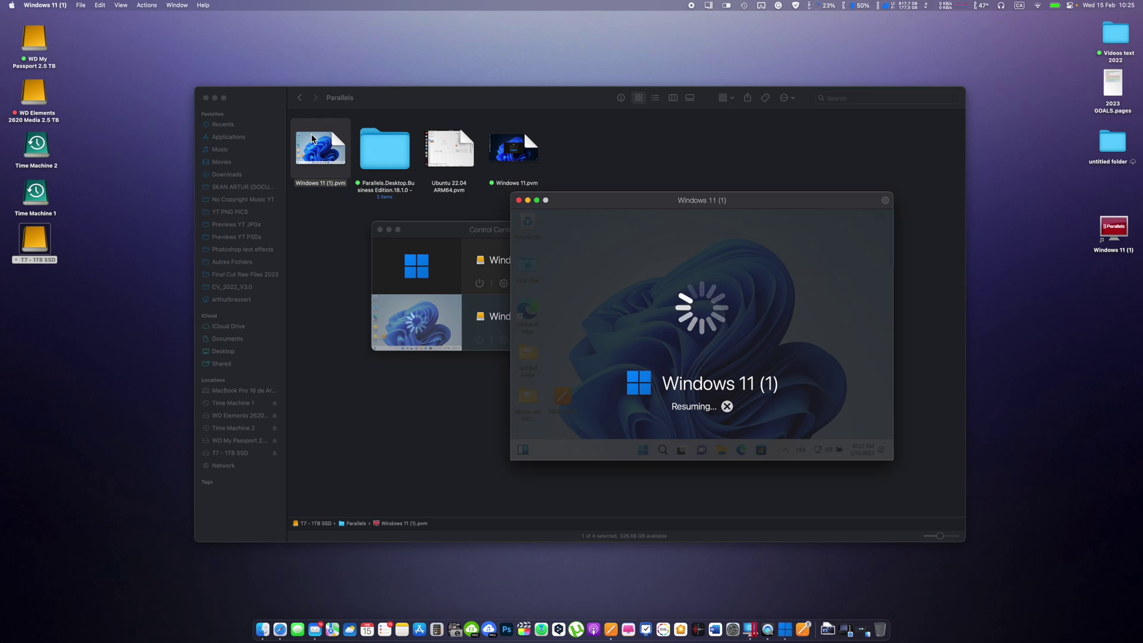
left_click_drag(473, 230, 334, 224)
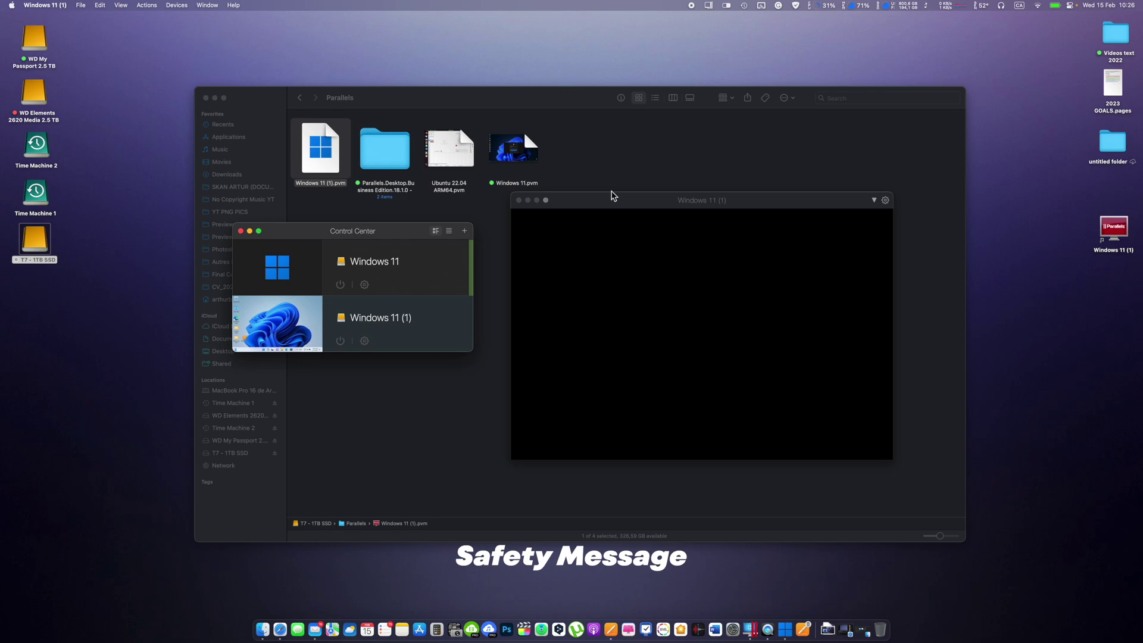
left_click(568, 201)
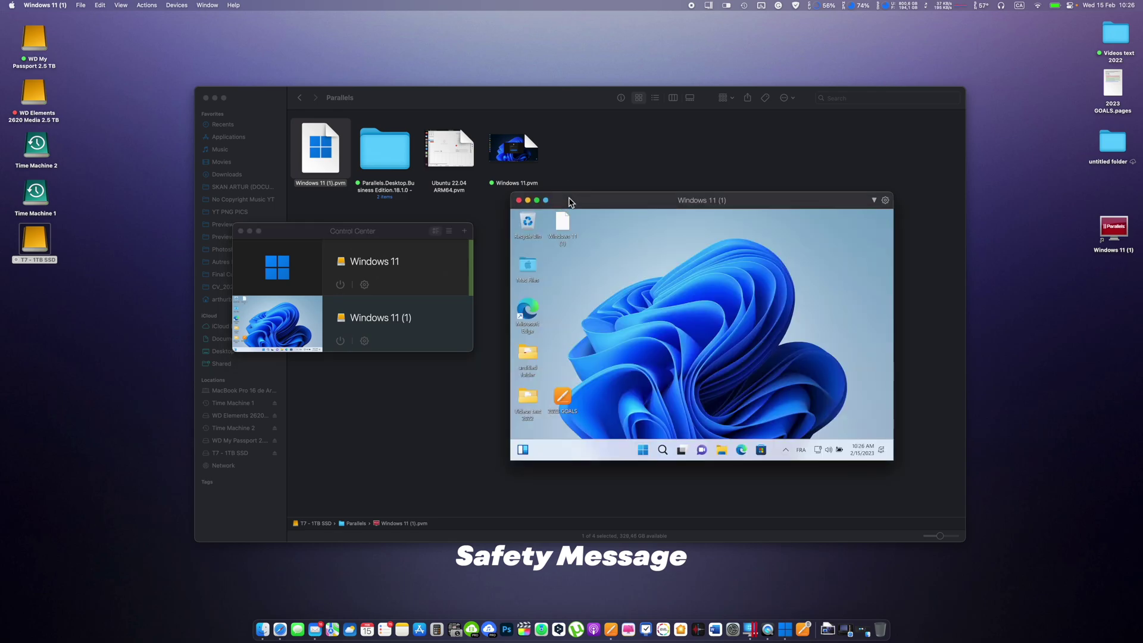
Create a new folder on the Windows 11 (1) desktop in full screen, and close the virtual machine's window.
left_click(536, 201)
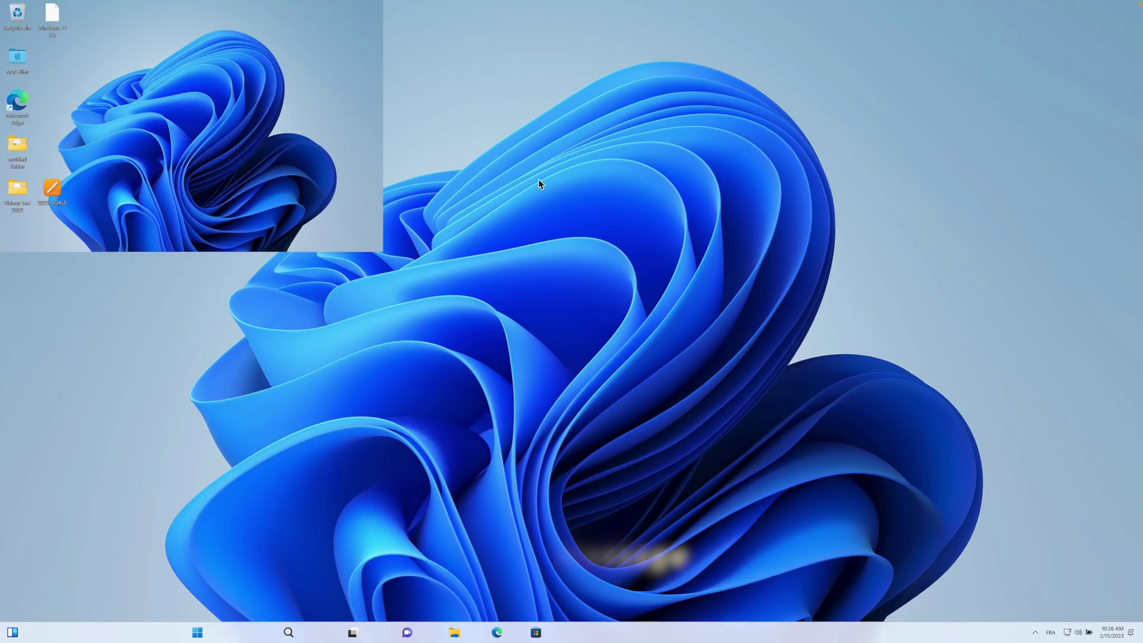
right_click(682, 364)
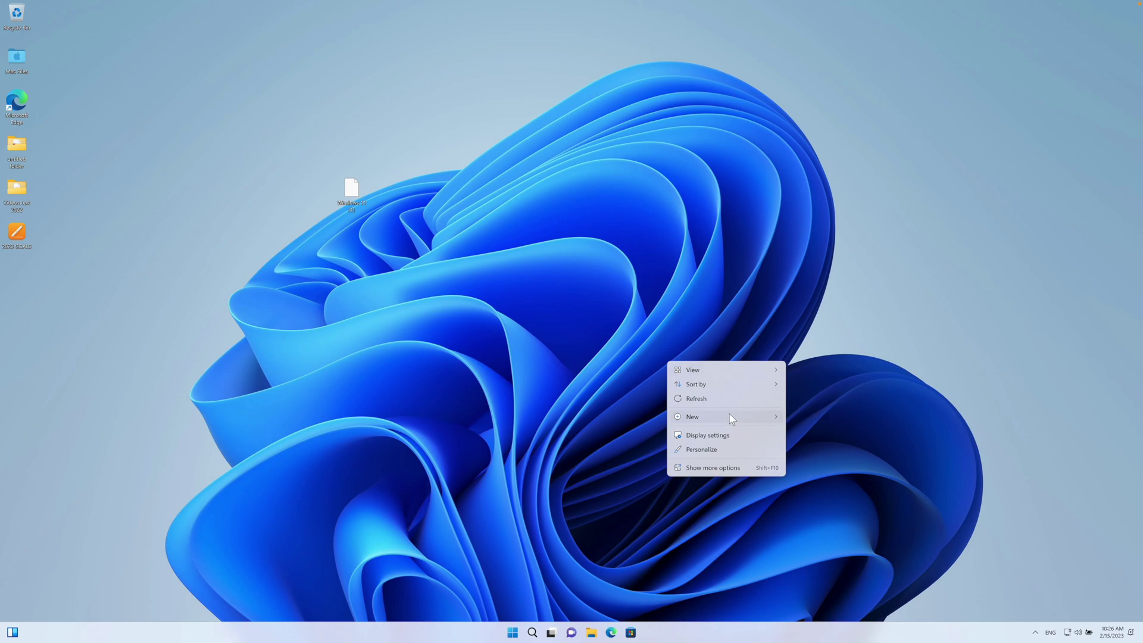
mouse_move(730, 413)
left_click(808, 414)
left_click(577, 311)
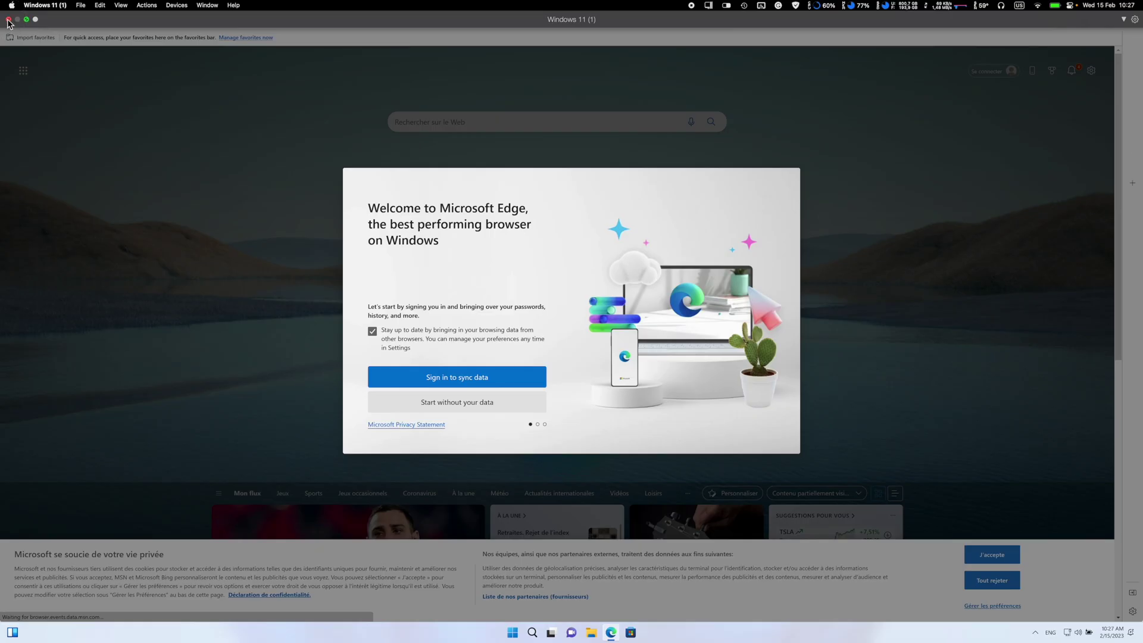
left_click(9, 19)
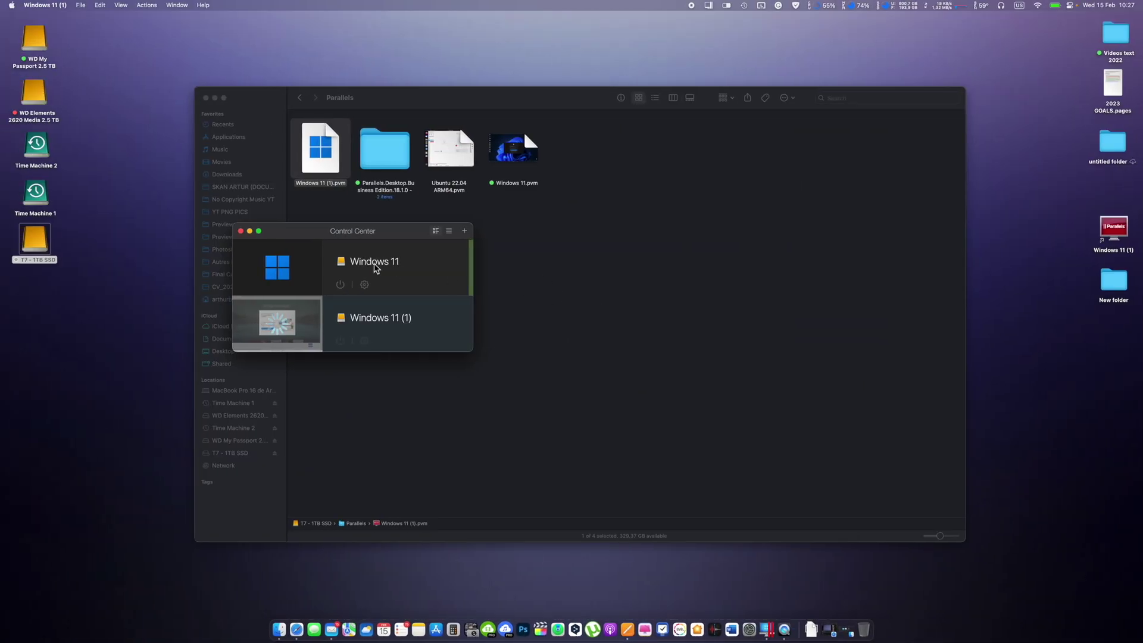
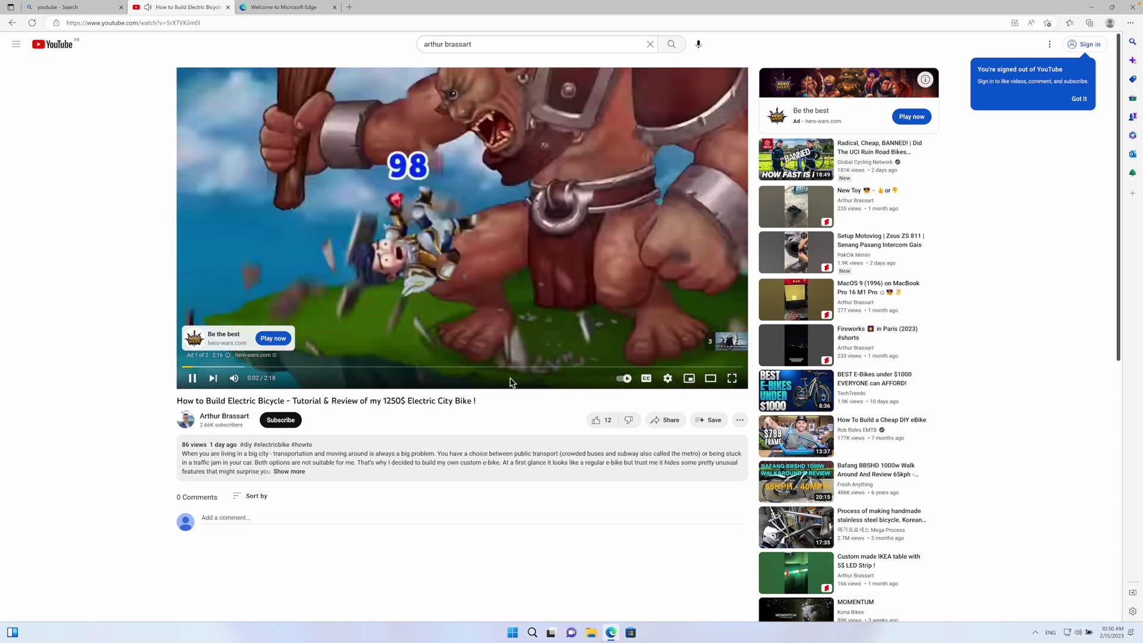
Skip the ad on the electric bicycle video and check its quality options, dismissing the YouTube Premium offer.
left_click(726, 347)
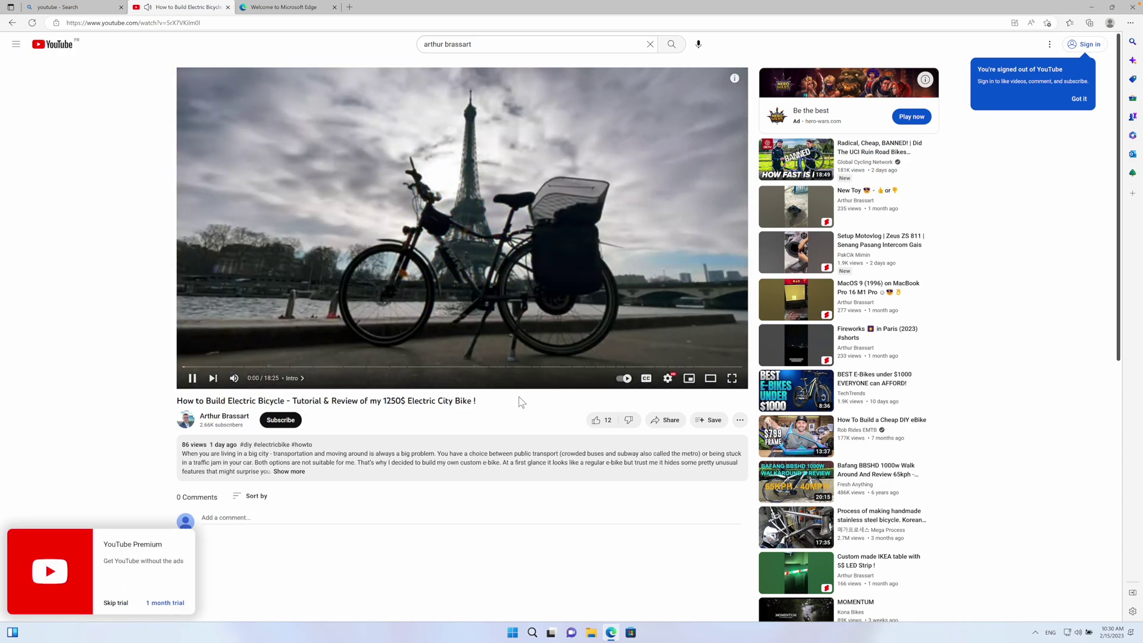
left_click(670, 379)
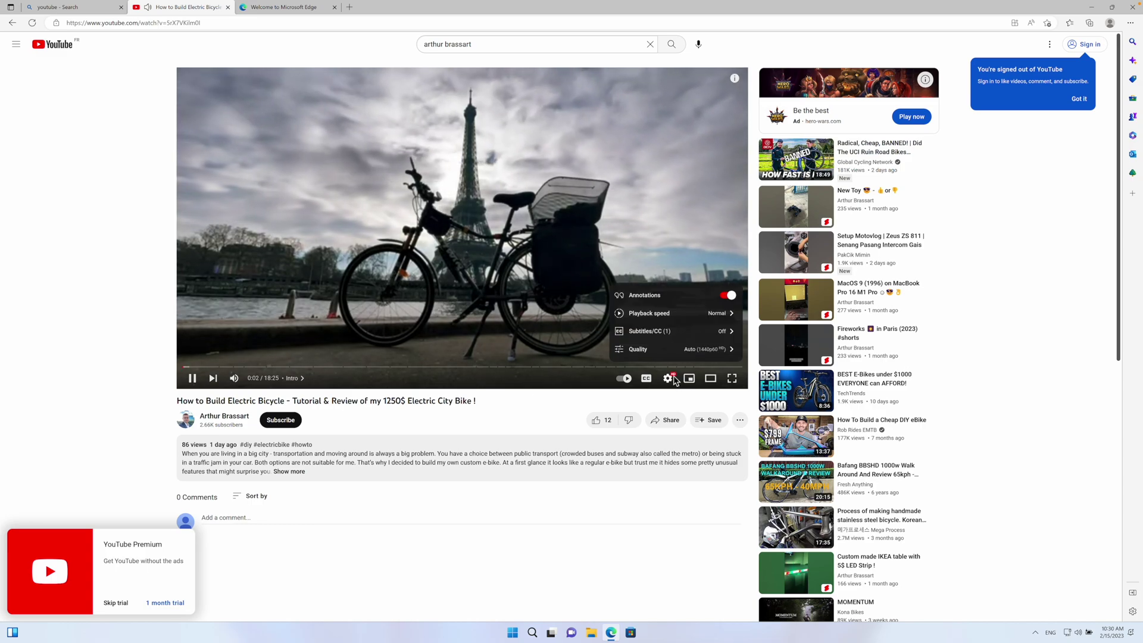
left_click(694, 349)
left_click(560, 403)
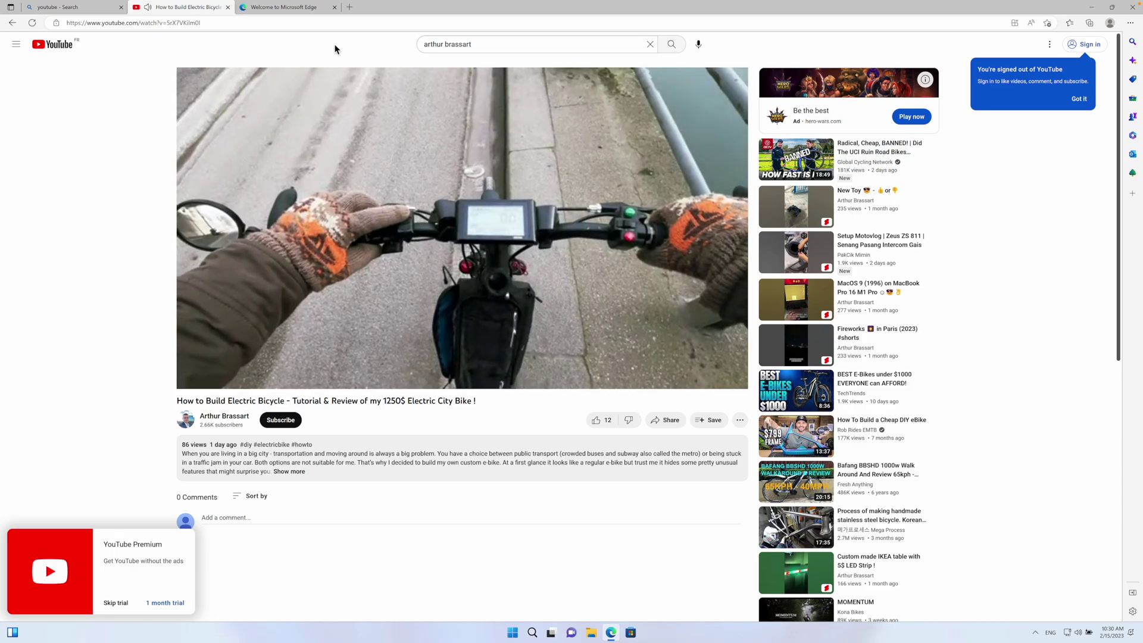
left_click(102, 597)
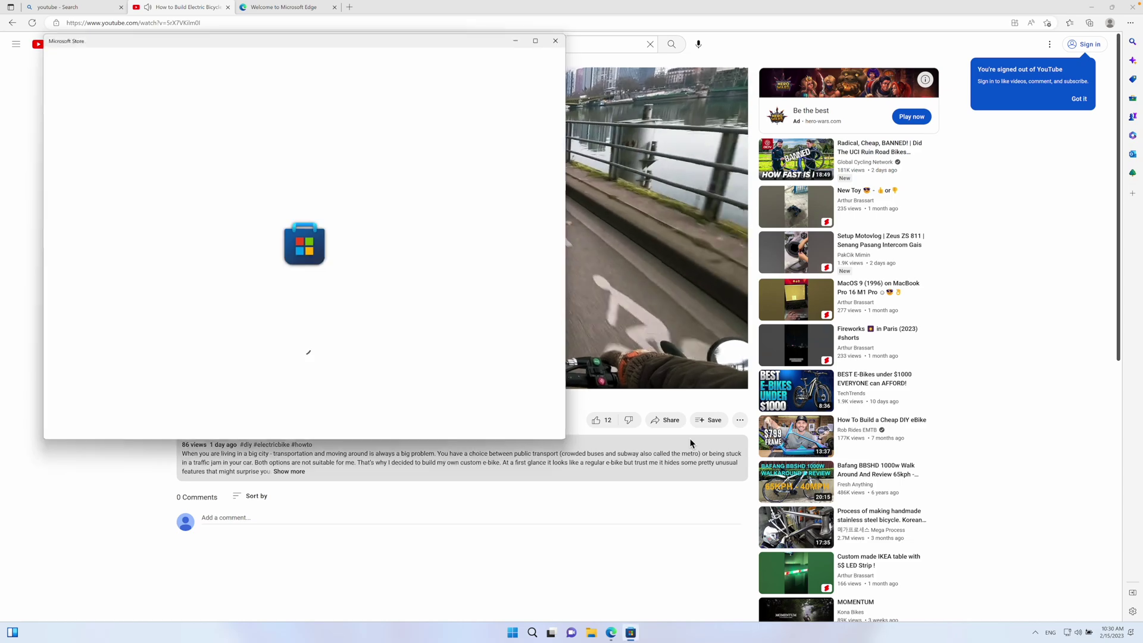
Move the Microsoft Store window toward the middle of the Windows desktop, look through its home page, and close it.
left_click(433, 71)
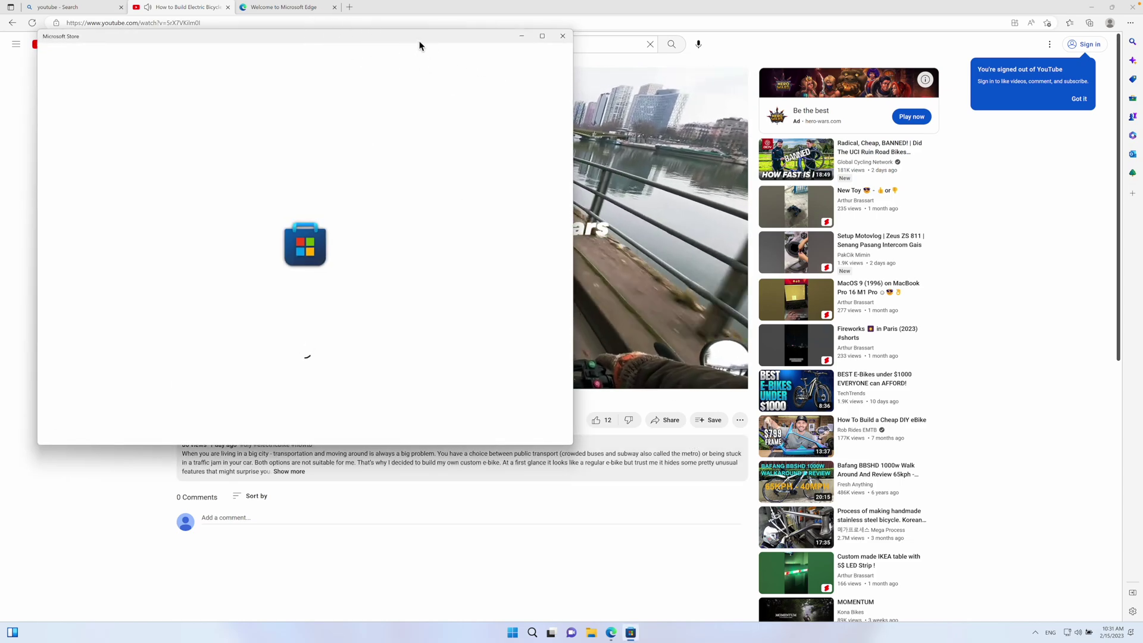
left_click_drag(450, 83, 630, 170)
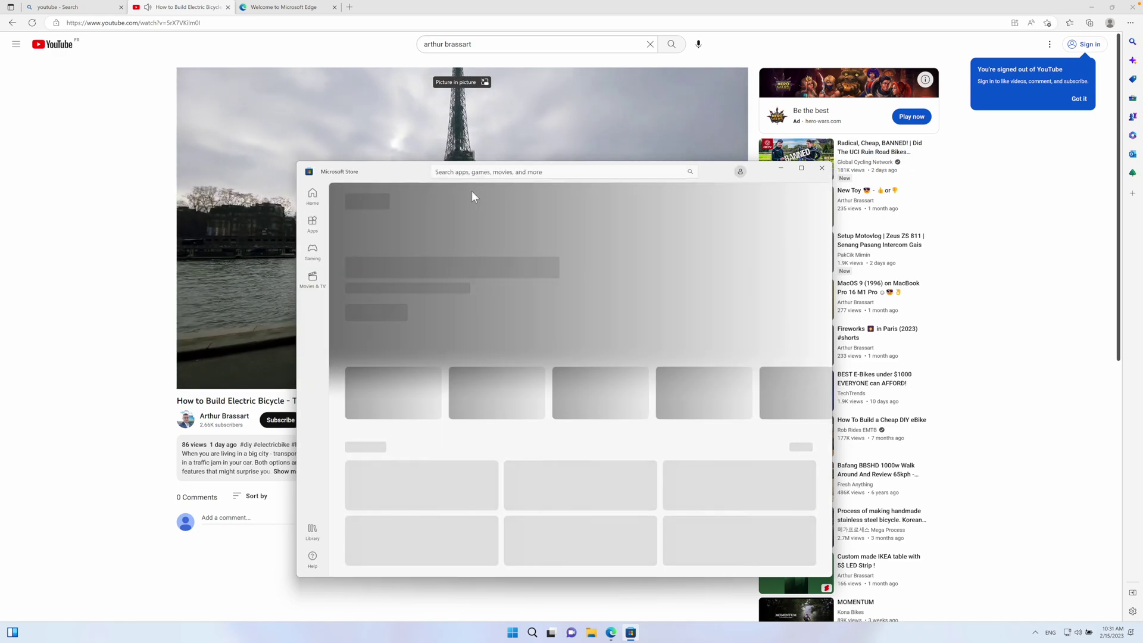
scroll(520, 281, "down", 5)
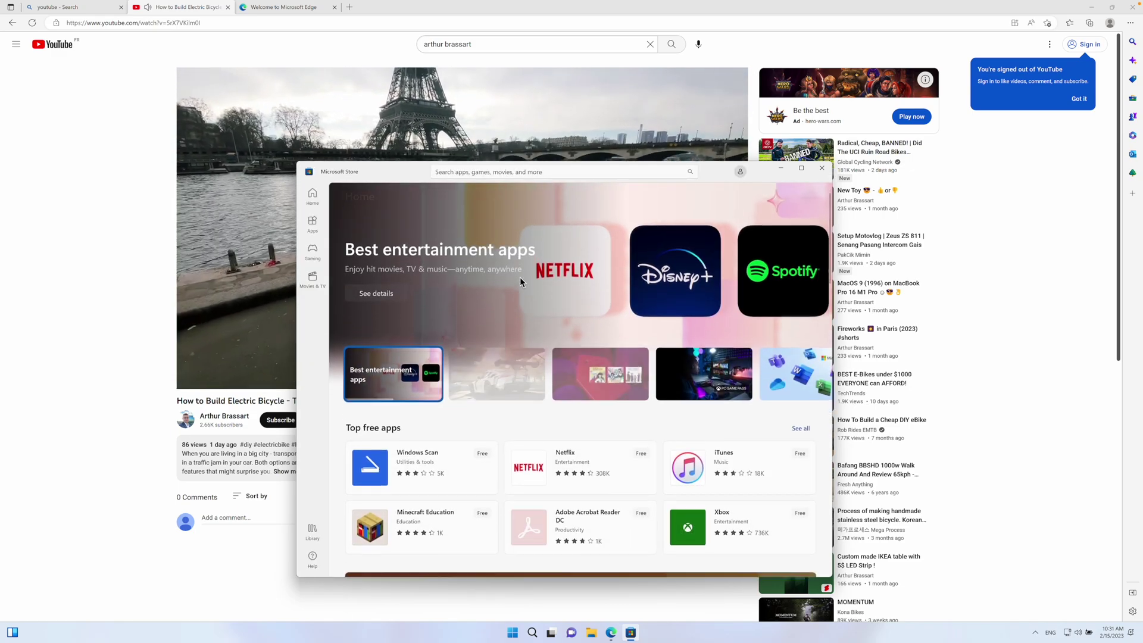
scroll(580, 222, "up", 5)
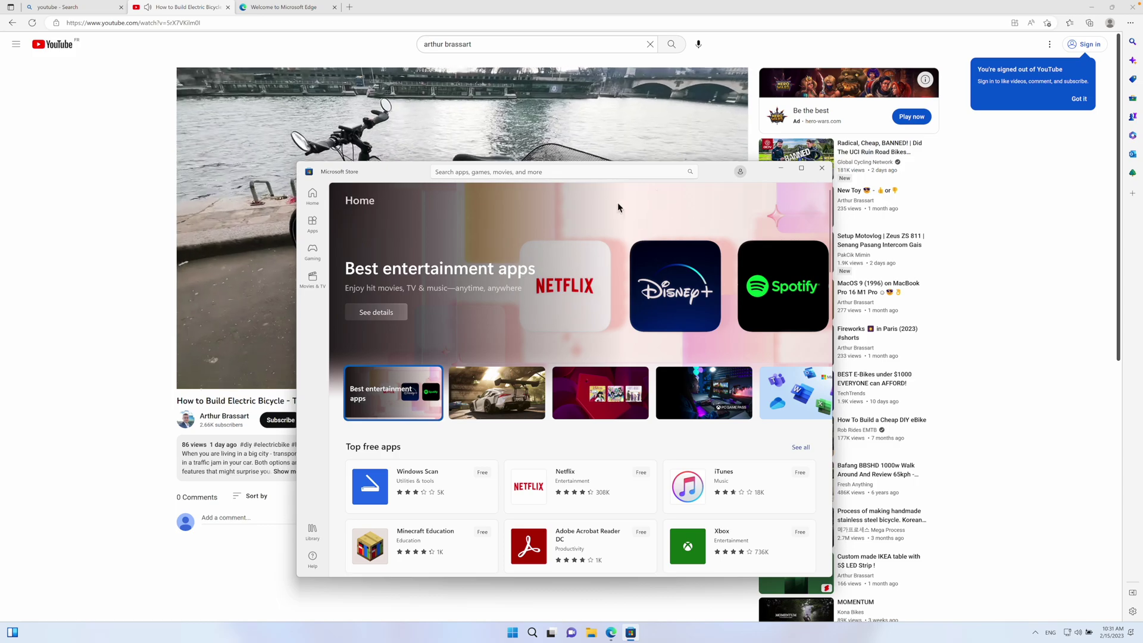
left_click(821, 168)
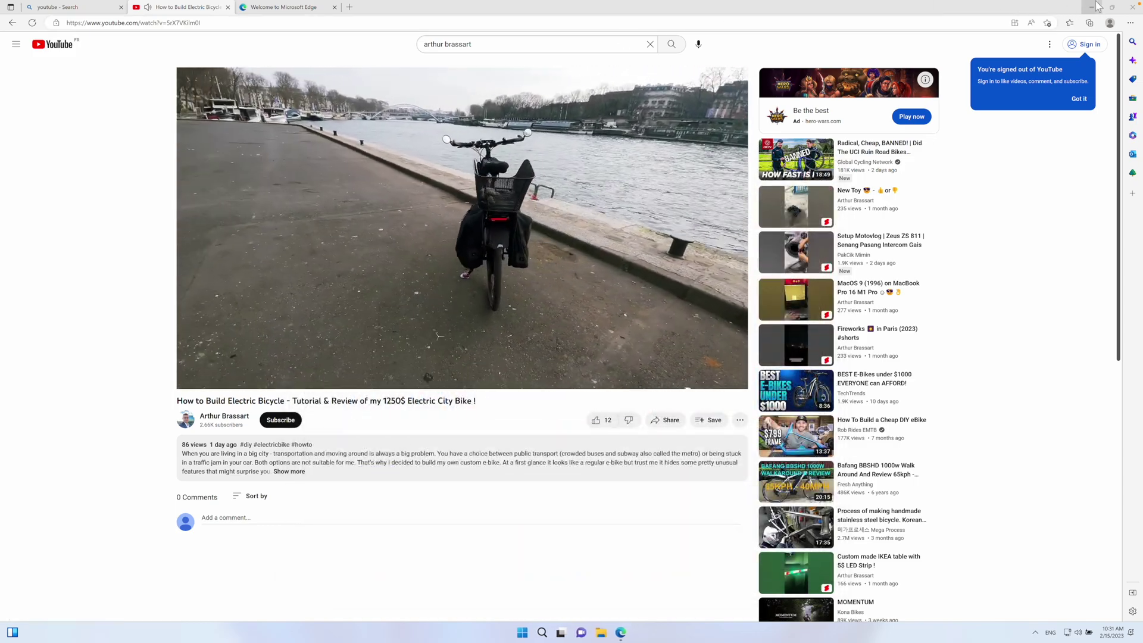
Minimize the browser, create a new text document inside New folder on the Windows desktop, and open it in Notepad.
left_click(1091, 6)
double_click(684, 364)
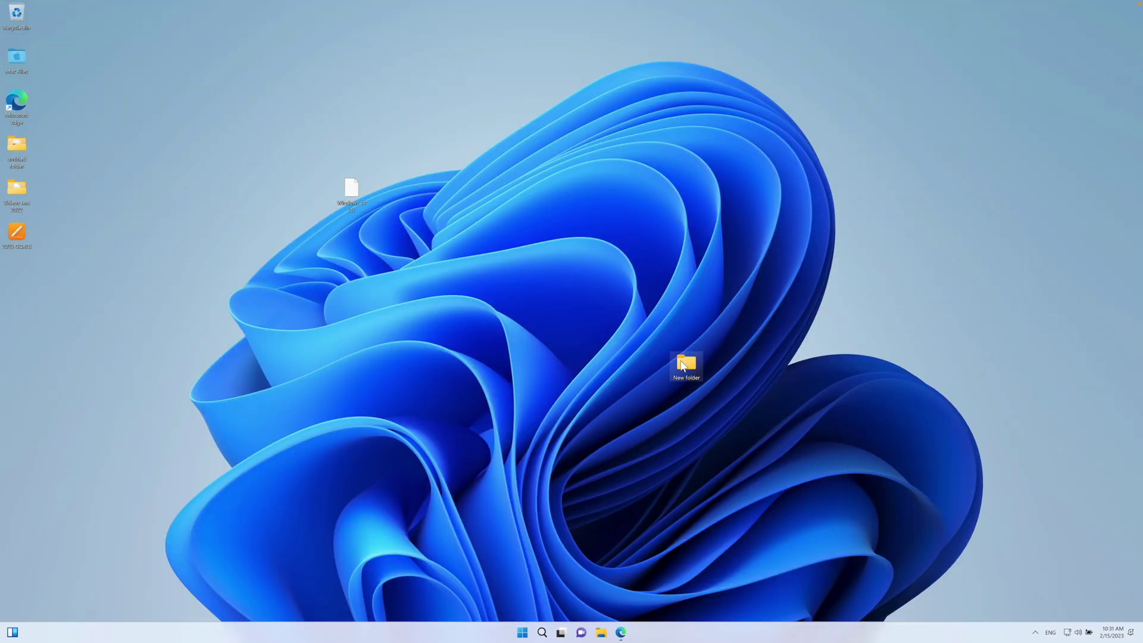
right_click(577, 302)
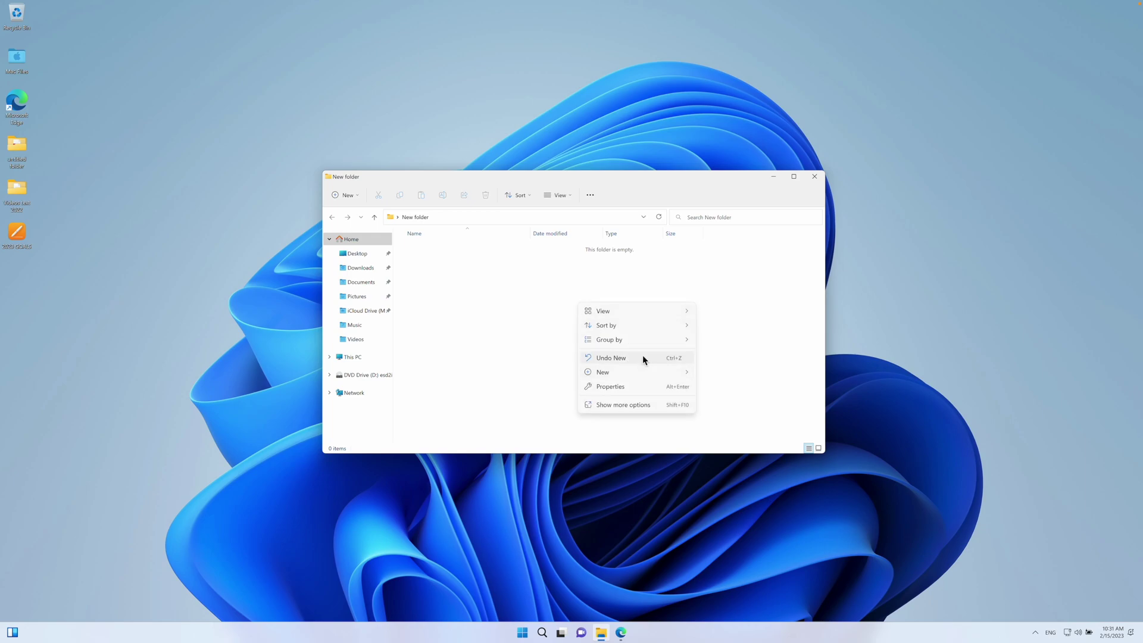
mouse_move(633, 372)
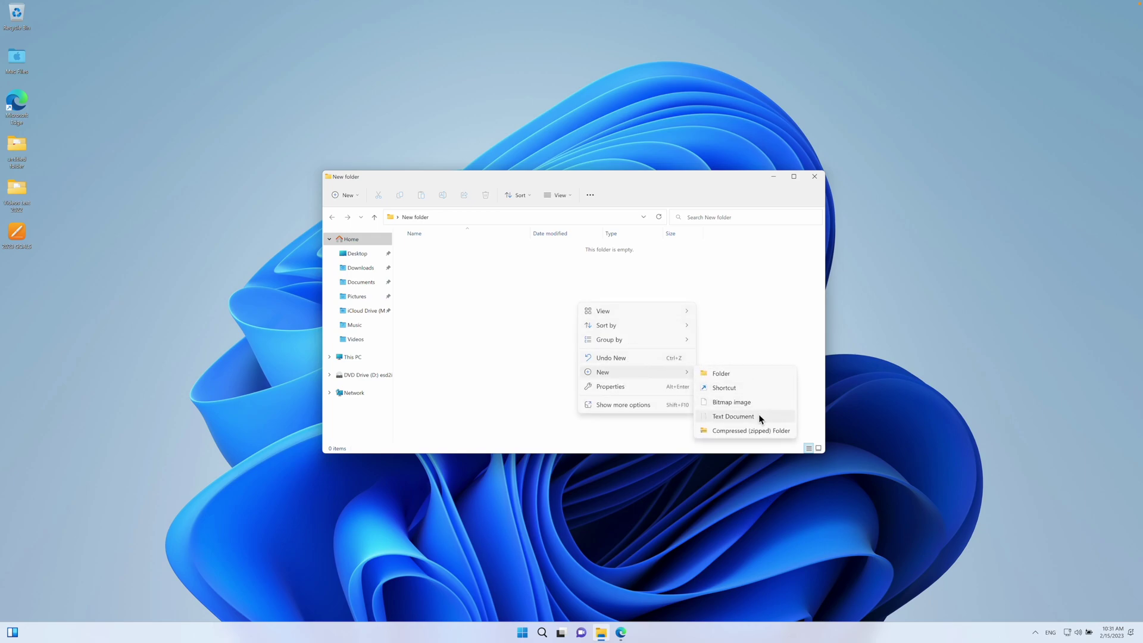
left_click(759, 417)
left_click(475, 249)
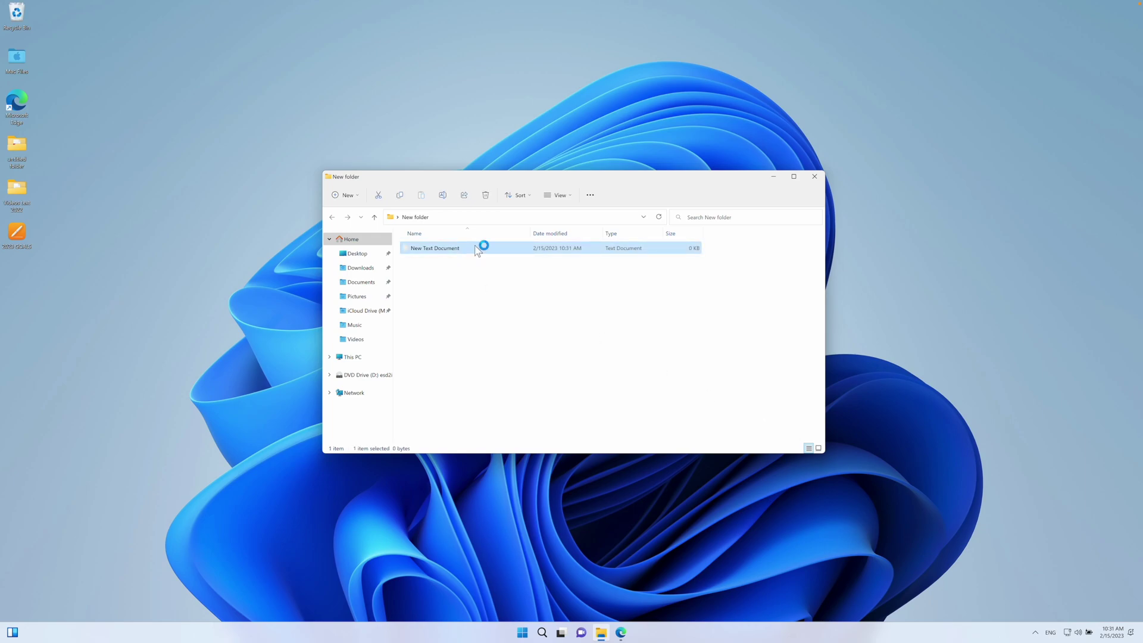
double_click(476, 249)
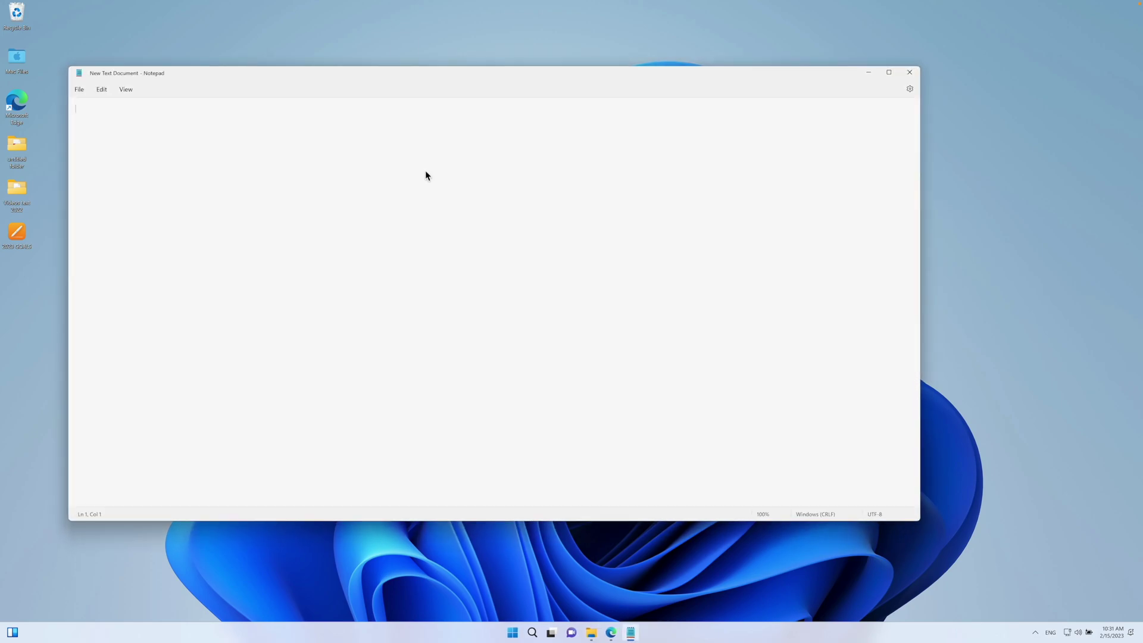
Enter "Hello World! :)" in the new text document and close Notepad.
type("Hello World! :)_")
right_click(424, 171)
left_click(909, 72)
left_click(440, 322)
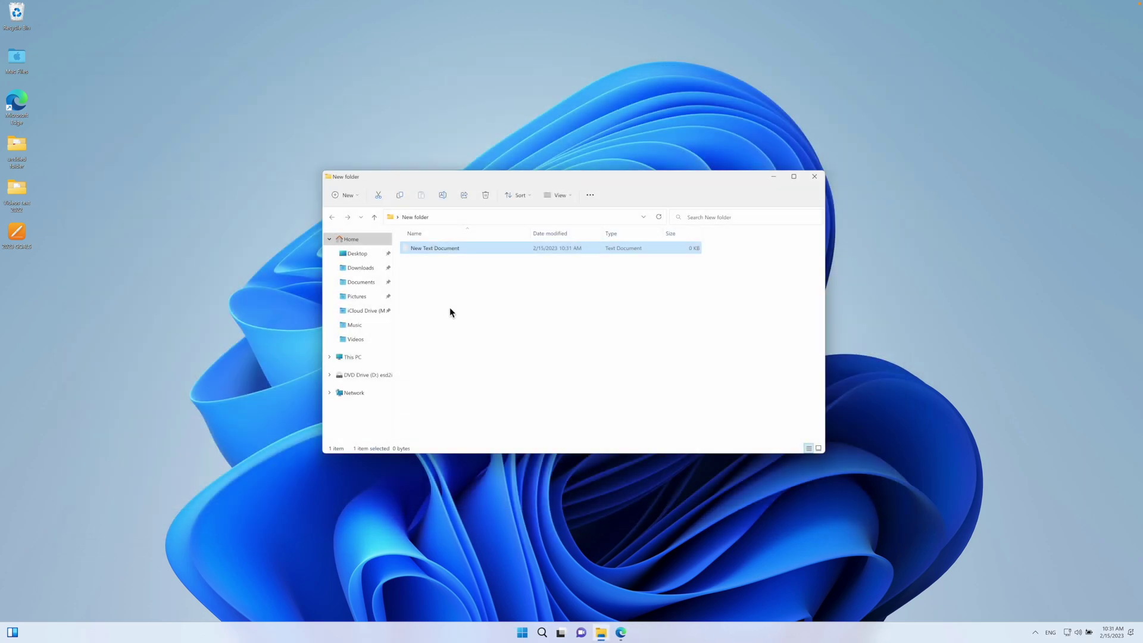
Close the New folder window and all Microsoft Edge windows.
left_click(815, 176)
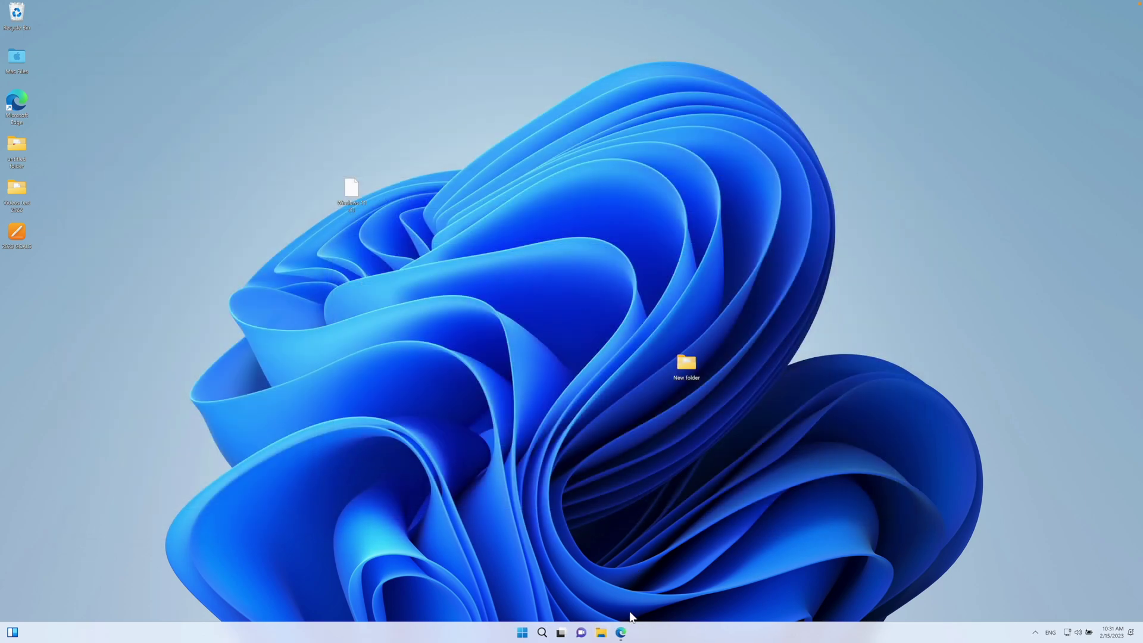
right_click(621, 633)
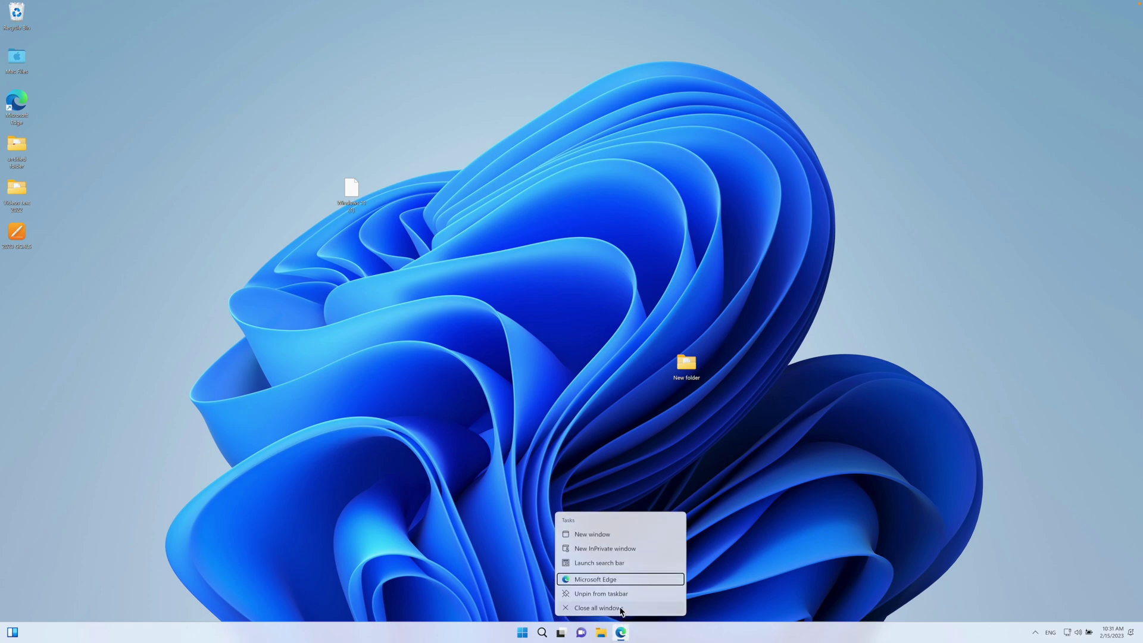
left_click(620, 611)
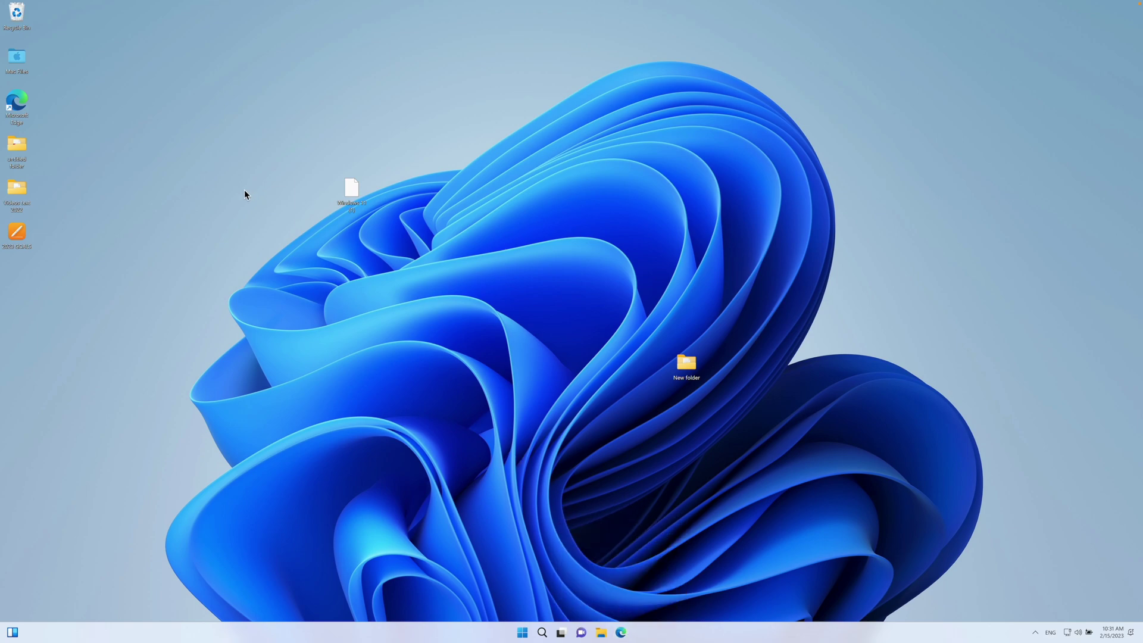
Switch from the full-screen virtual machine to the Mac desktop and examine the CPU usage graph for the last hour.
key("ctrl+Left")
key("ctrl+Right")
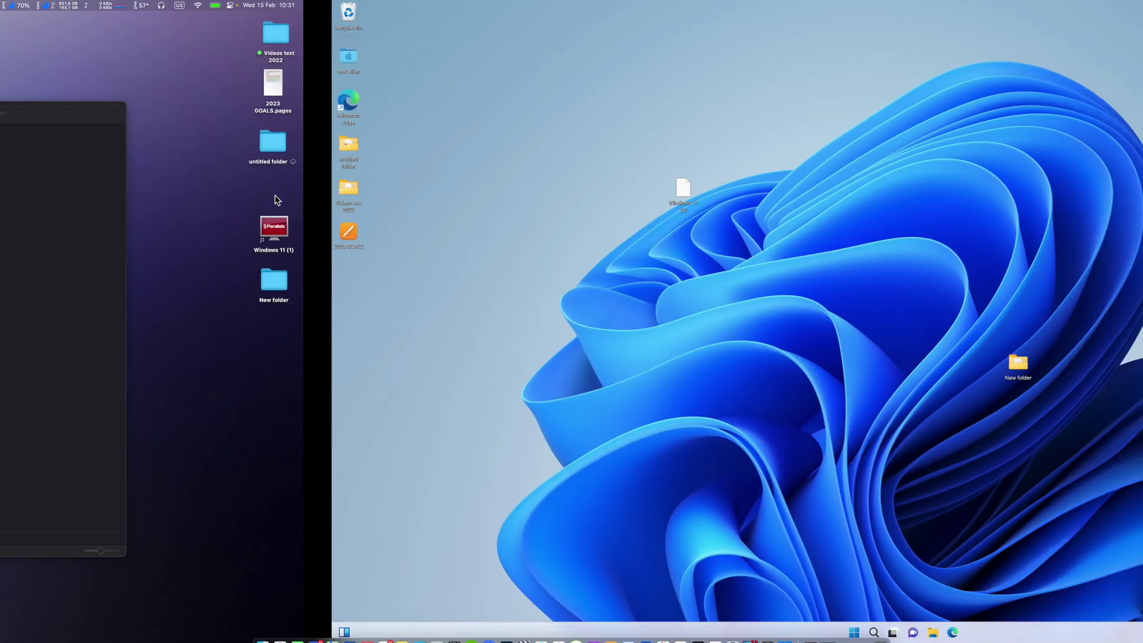
key("ctrl+Left")
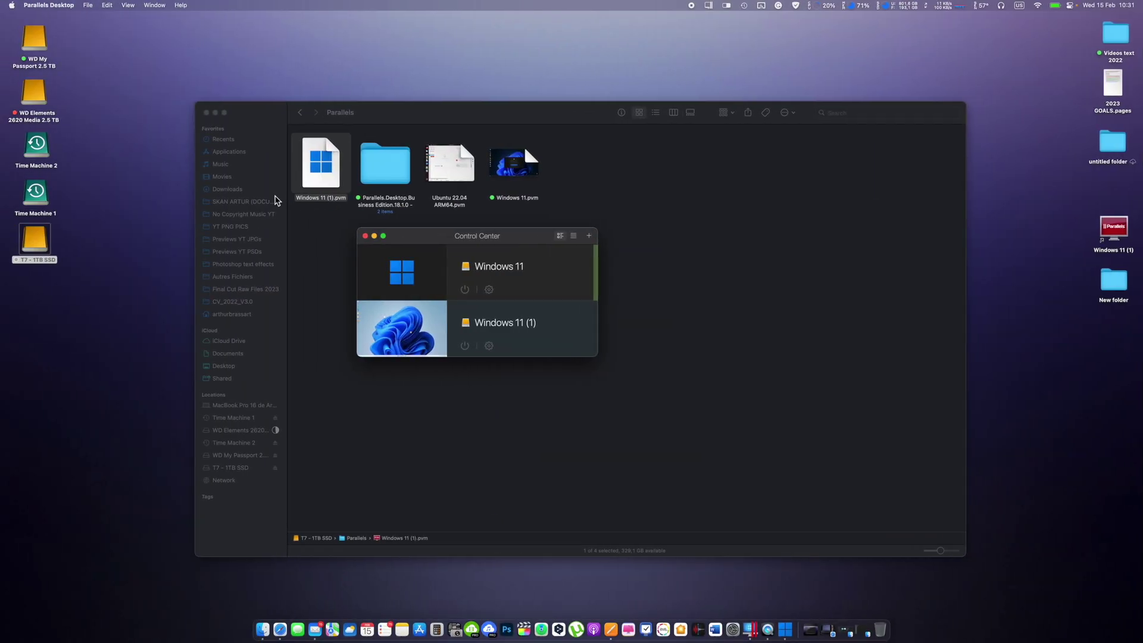
left_click(828, 5)
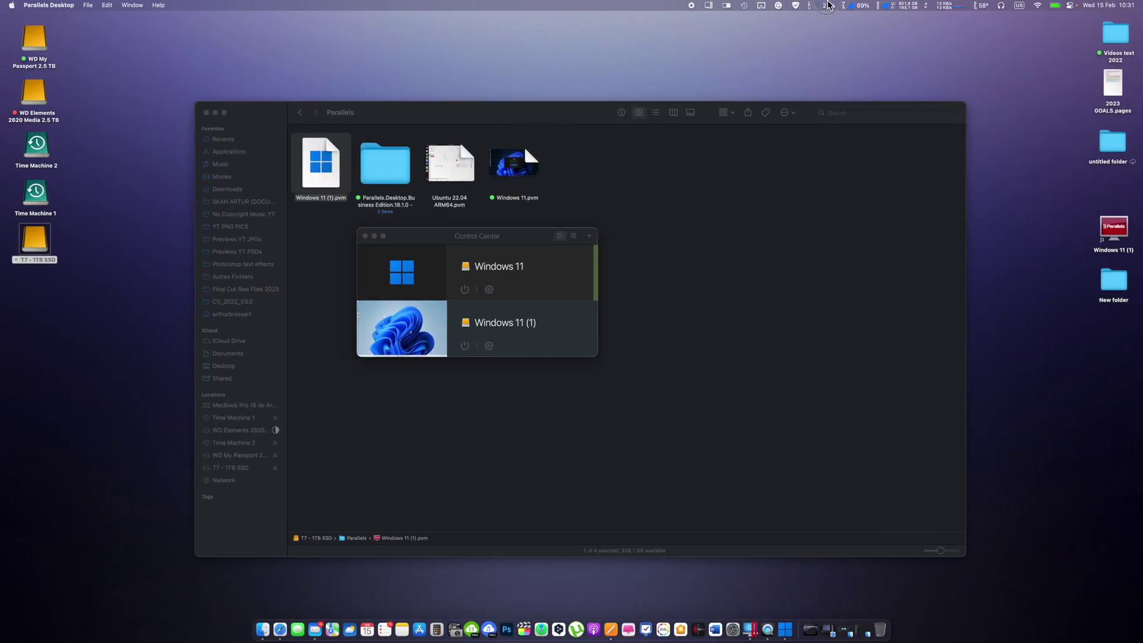
mouse_move(833, 54)
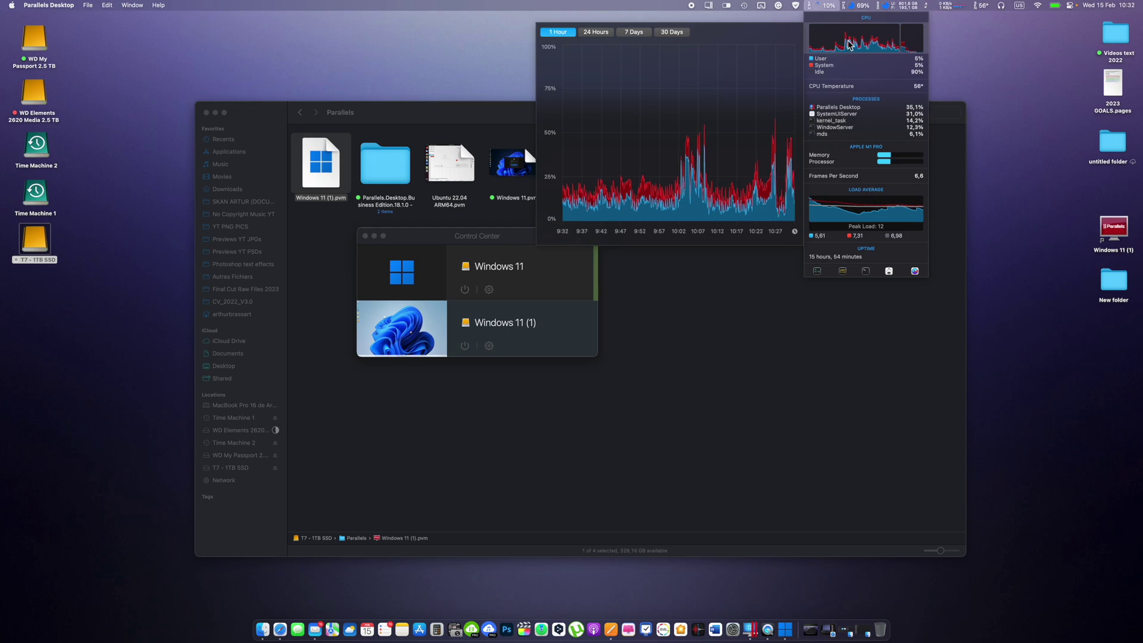
left_click(991, 53)
left_click(991, 53)
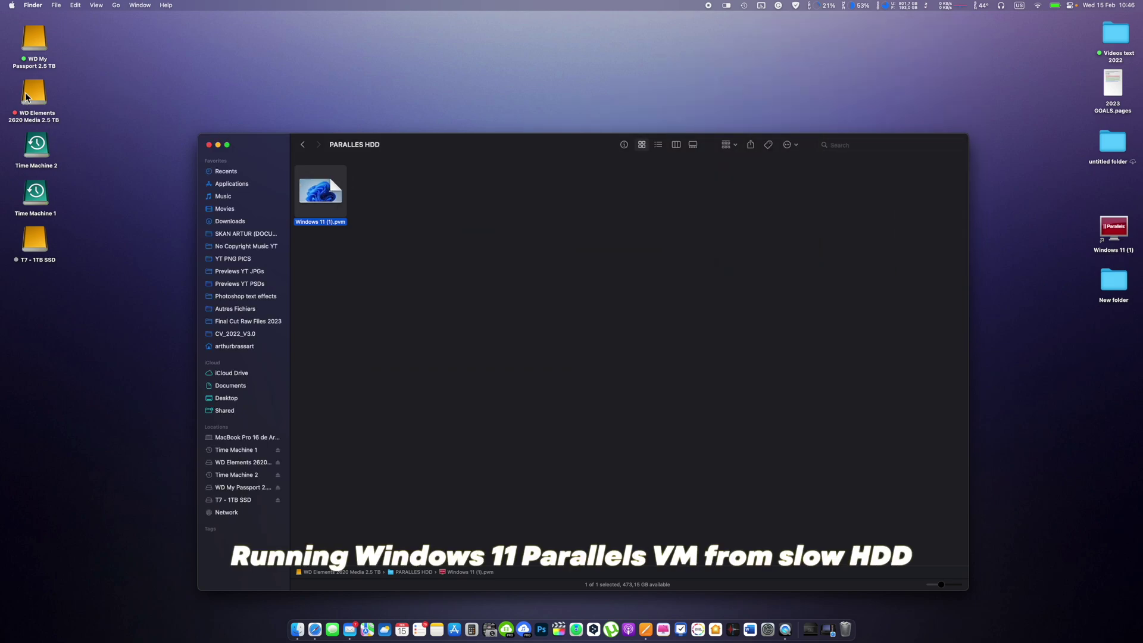
Preview the WD Elements 2620 Media 2.5 TB drive's details in Quick Look and close the preview.
left_click(26, 97)
key("space")
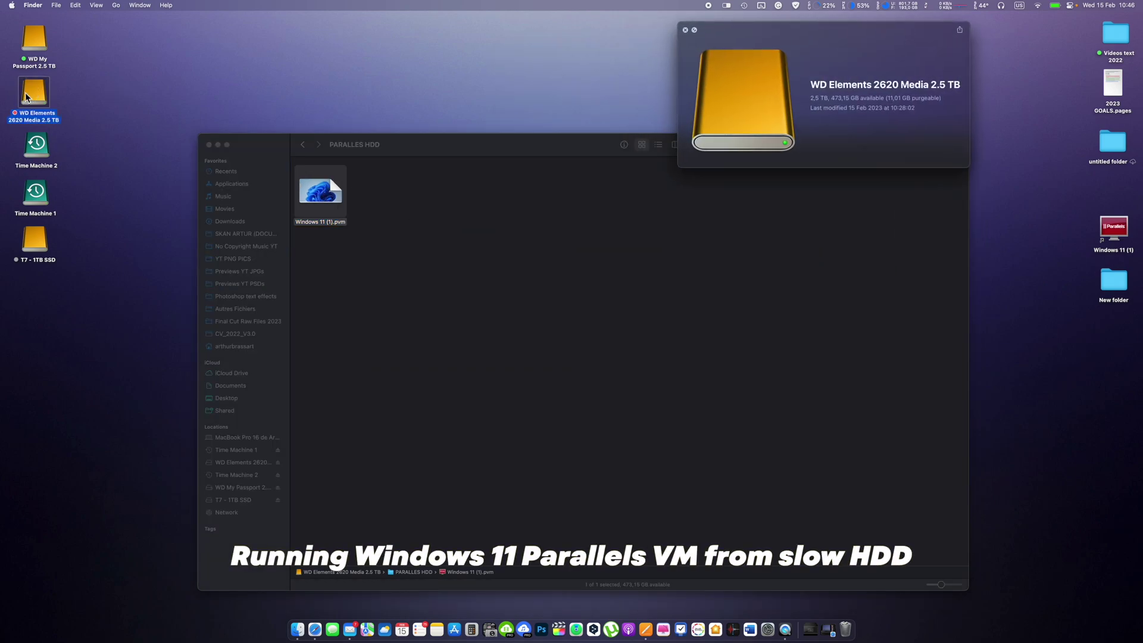
key("space")
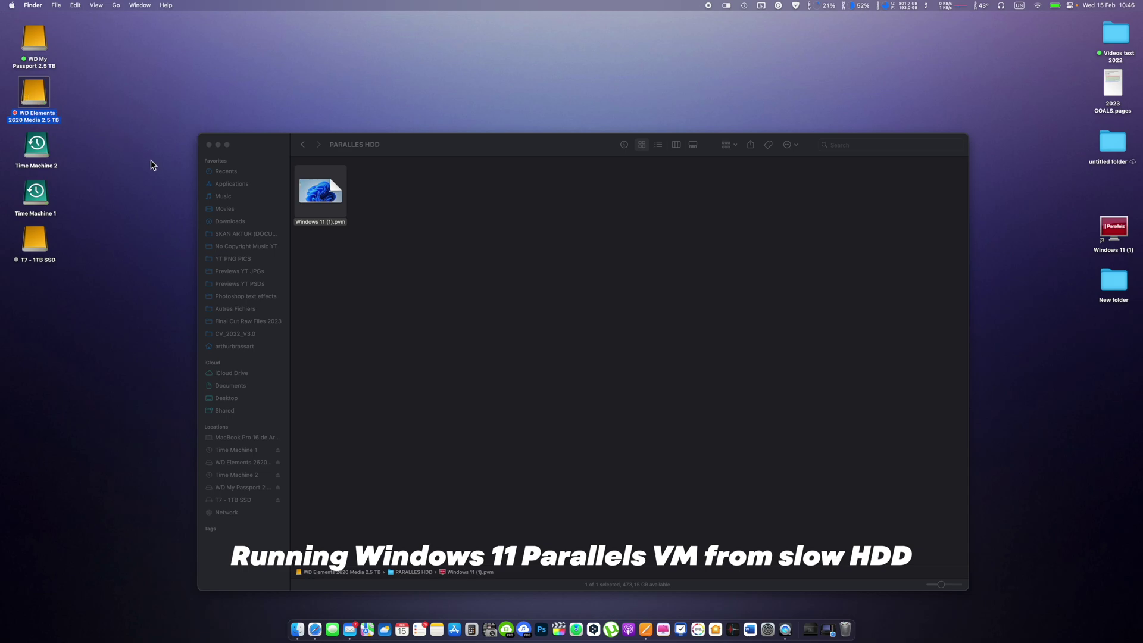
Launch Windows 11 (1).pvm from the PARALLES HDD folder, open Microsoft Edge in the virtual machine, and move its window toward the middle.
double_click(322, 192)
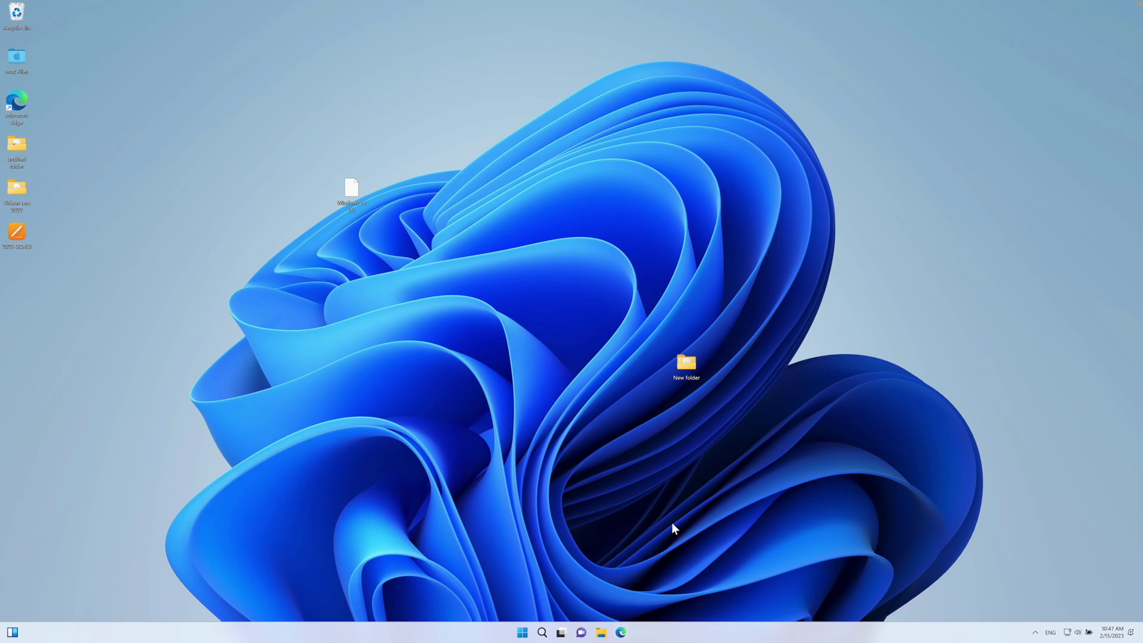
left_click(621, 632)
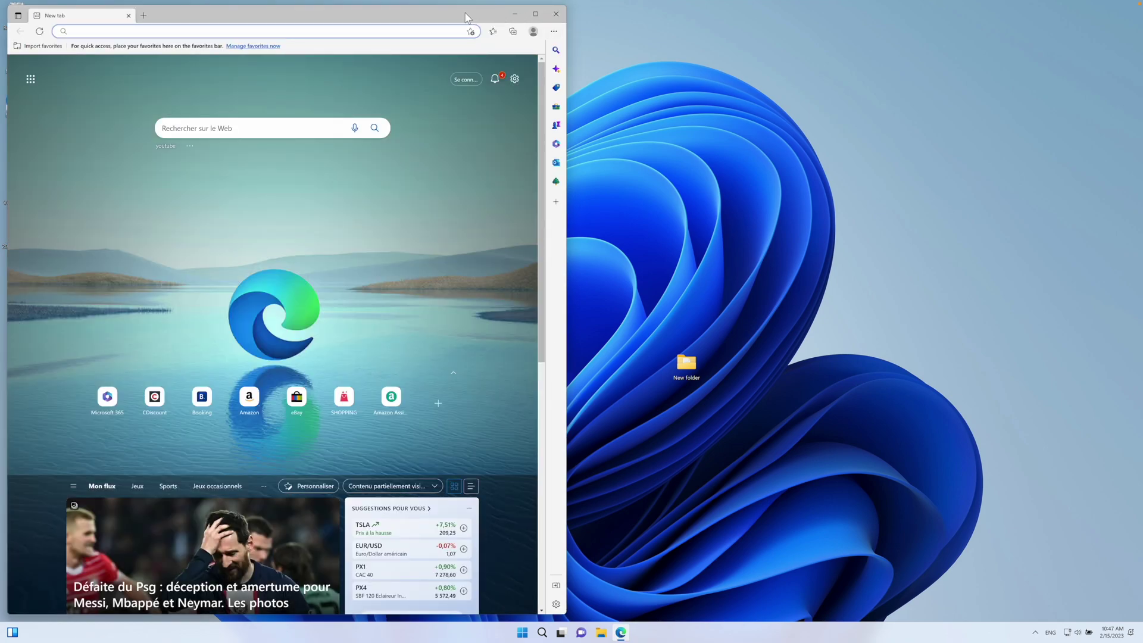
left_click_drag(473, 17, 635, 33)
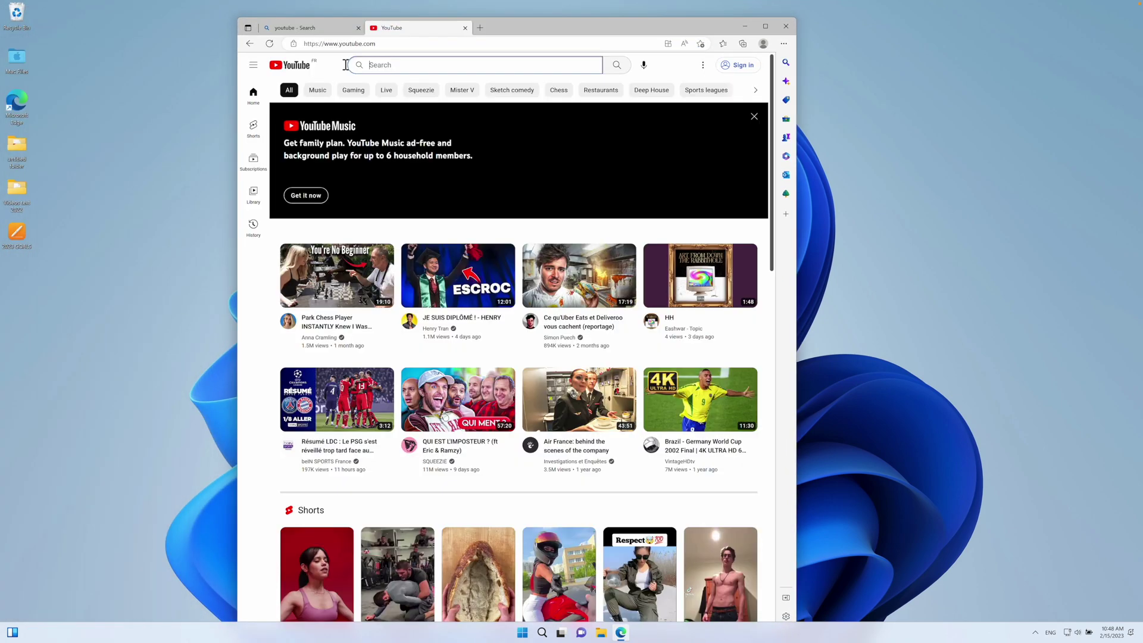
Search YouTube for the creator's name and play "How to Build Electric Bicycle - Tutorial & Review of my 1250$ Electric City Bike !".
type("a")
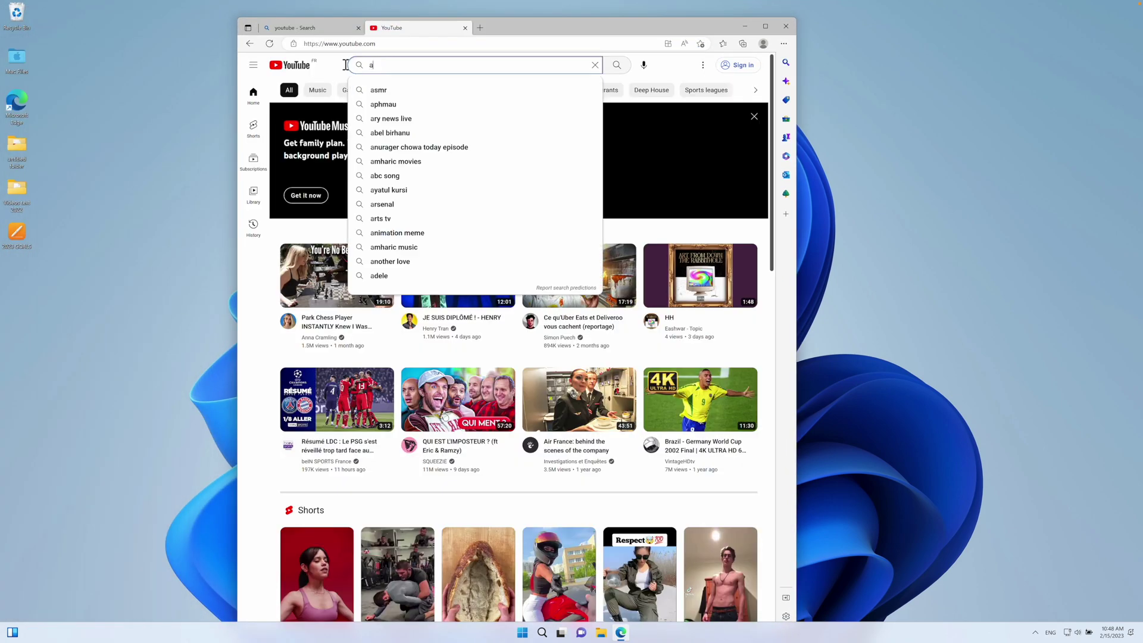
type("rthur brassarthur brassar")
key("Return")
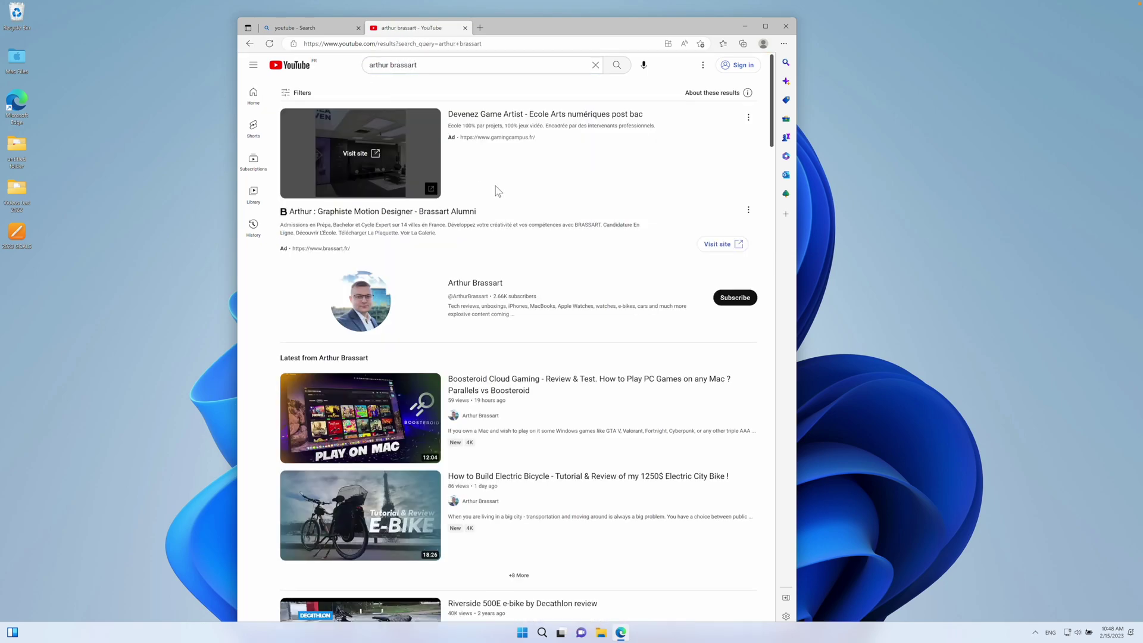
scroll(578, 232, "down", 2)
mouse_move(382, 327)
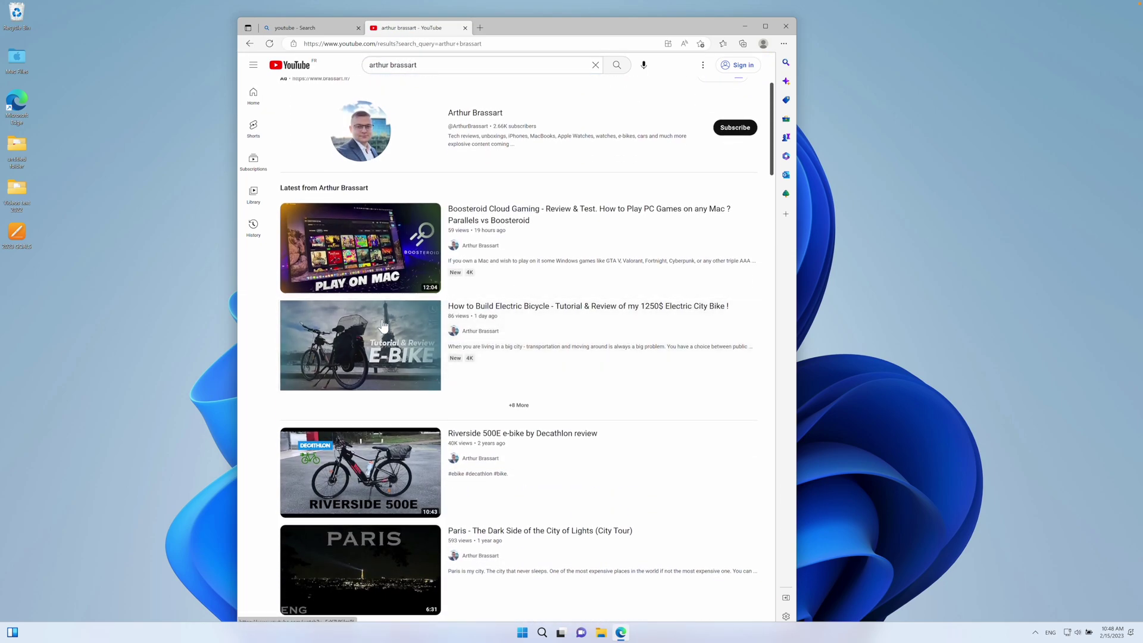
left_click(381, 328)
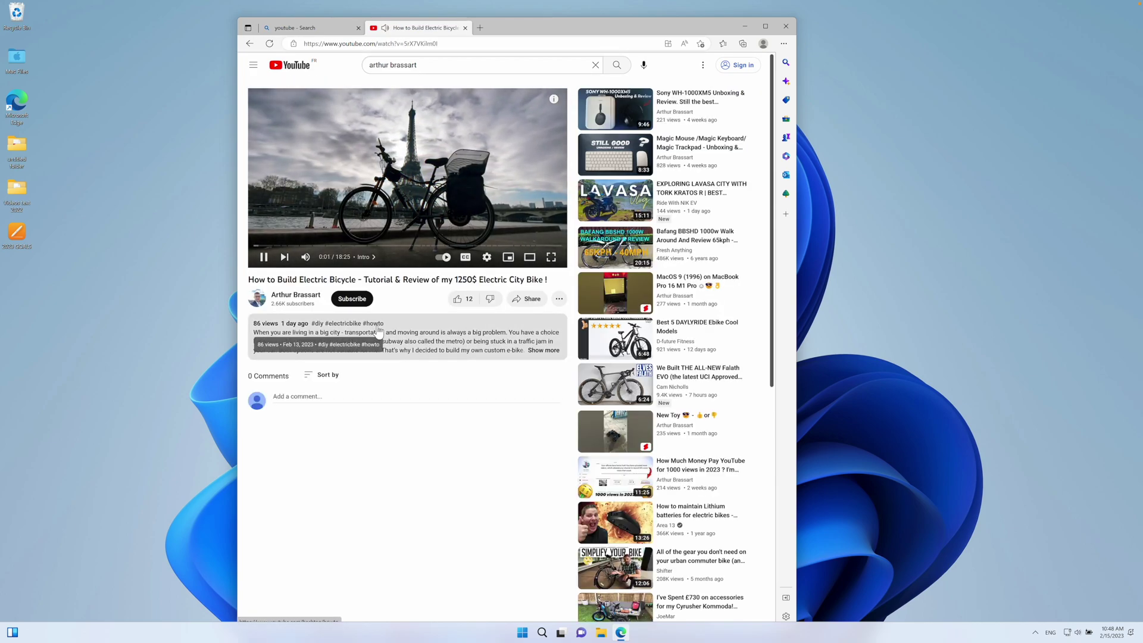
Maximize the playing video's browser window with the volume raised, and return to the Mac desktop.
left_click(765, 25)
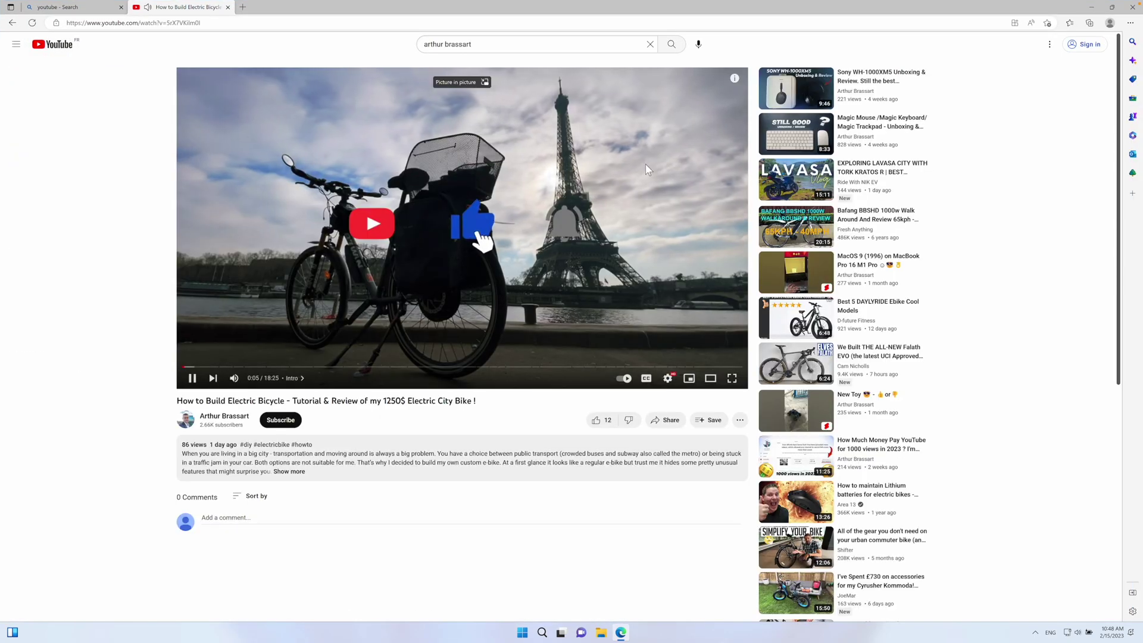
key("XF86AudioRaiseVolume")
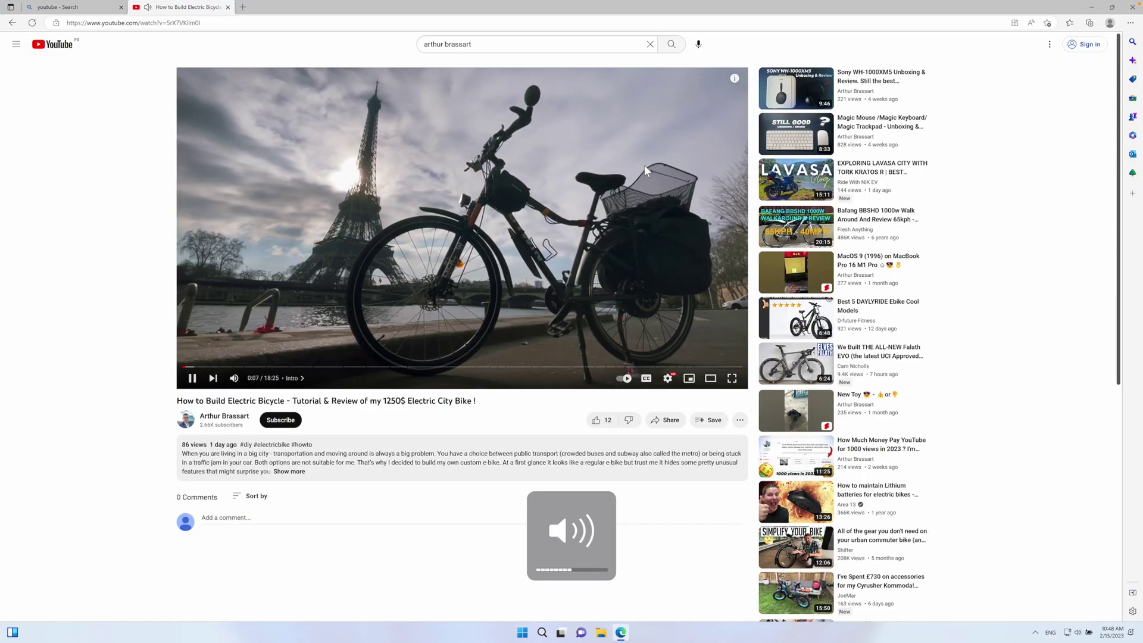
key("ctrl+Left")
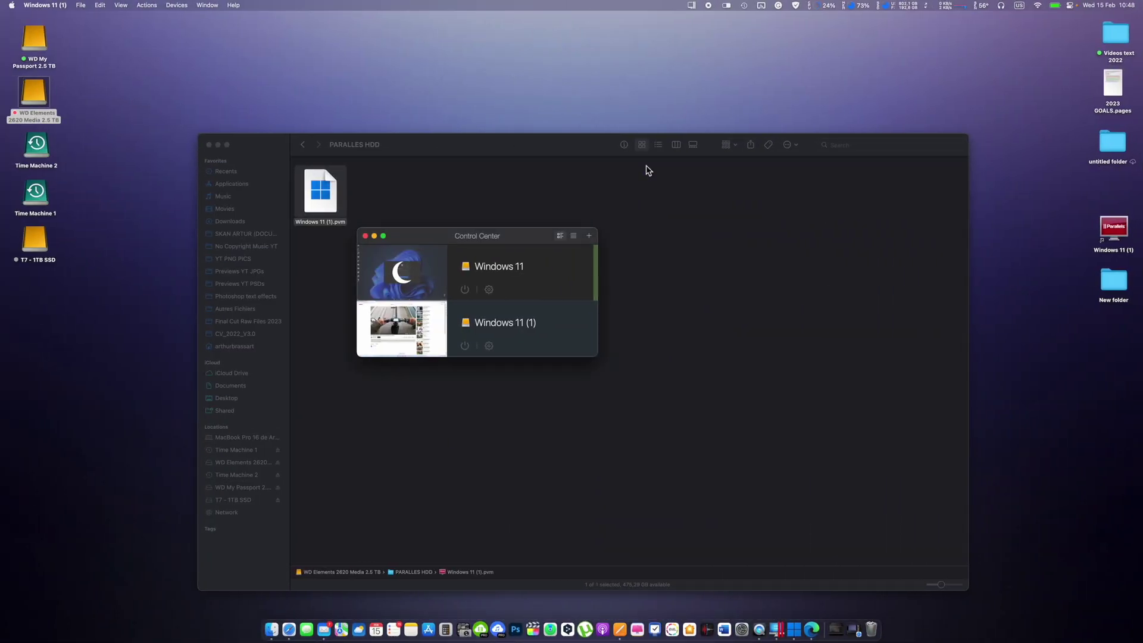
Return to the Windows 11 virtual machine, open a new browser tab, minimize Edge, and open New folder from the Windows desktop.
key("ctrl+Right")
key("ctrl+Left")
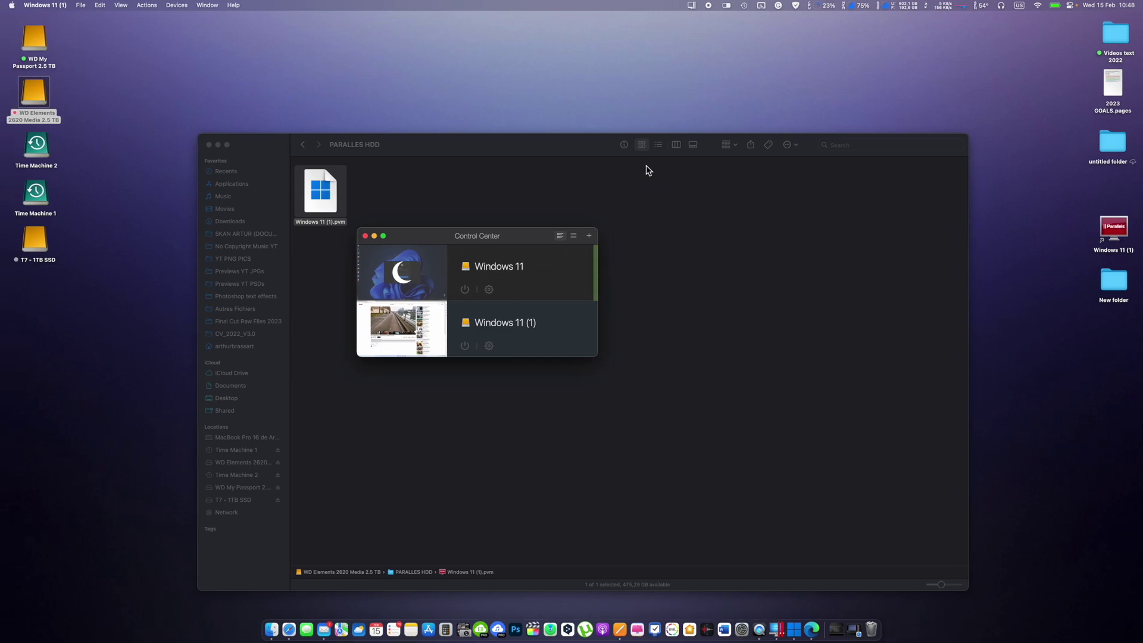
key("ctrl+Right")
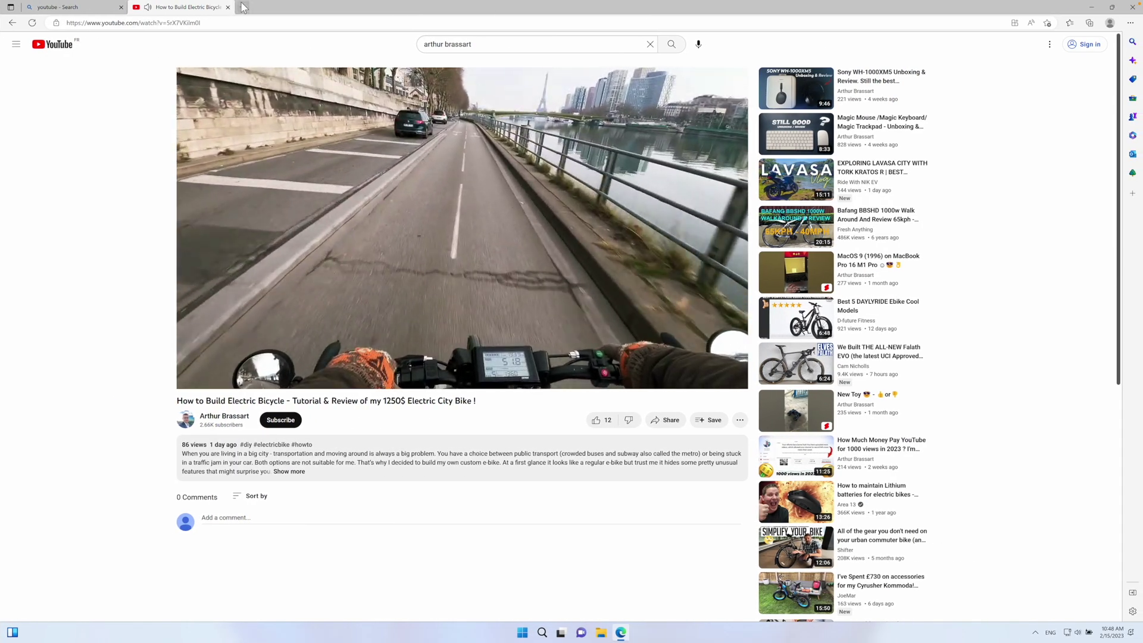
left_click(243, 7)
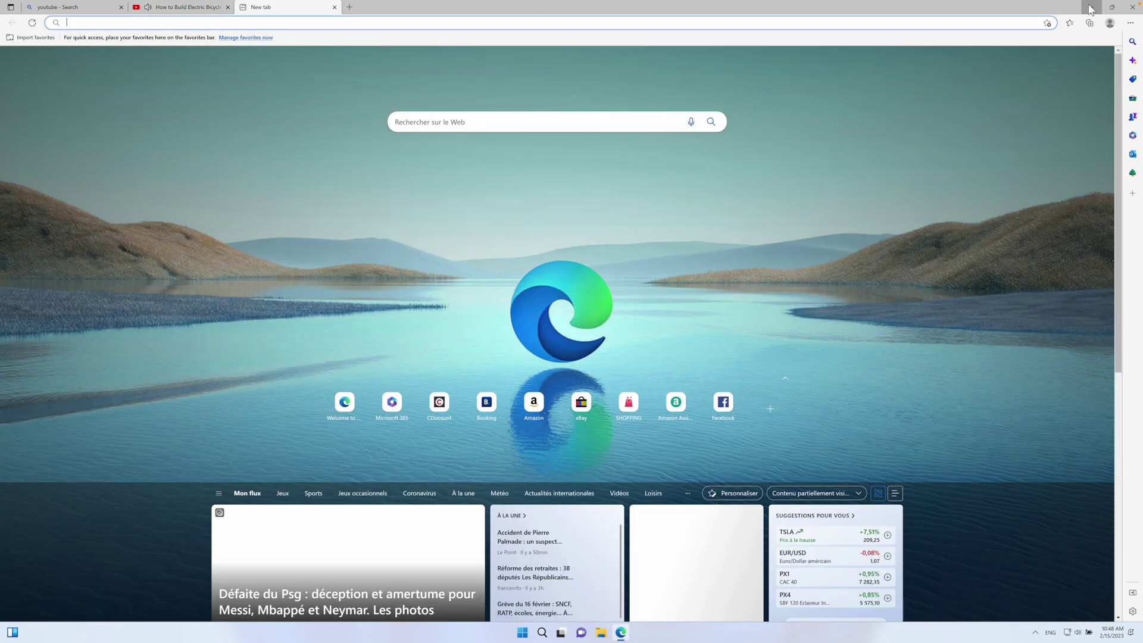
left_click(1091, 7)
double_click(687, 368)
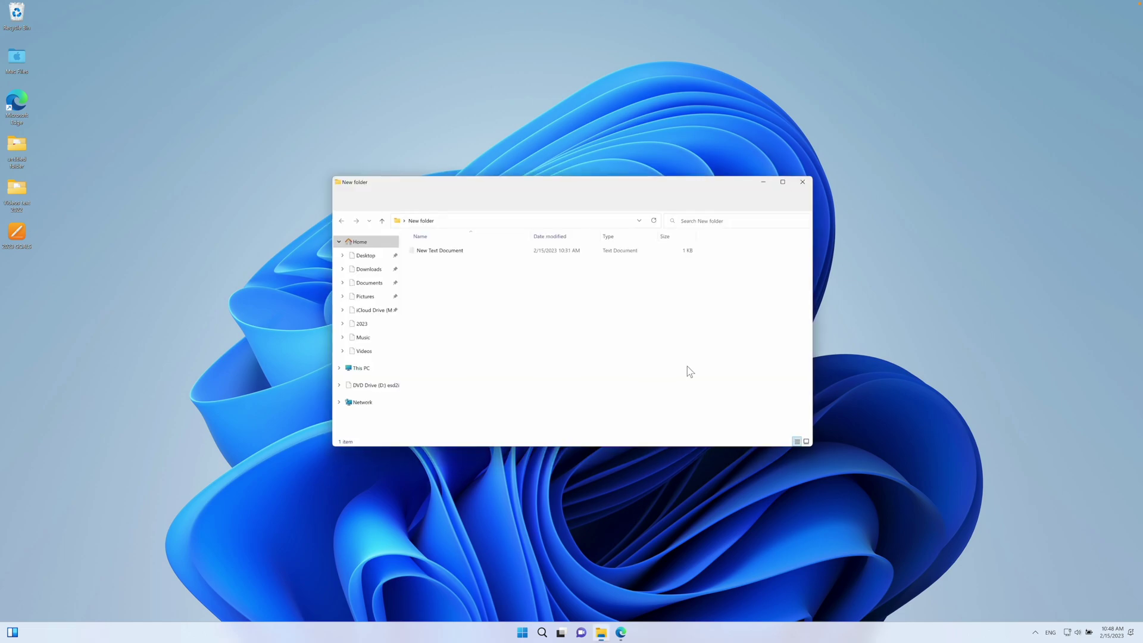
Create a new text document named Test in New folder.
right_click(462, 289)
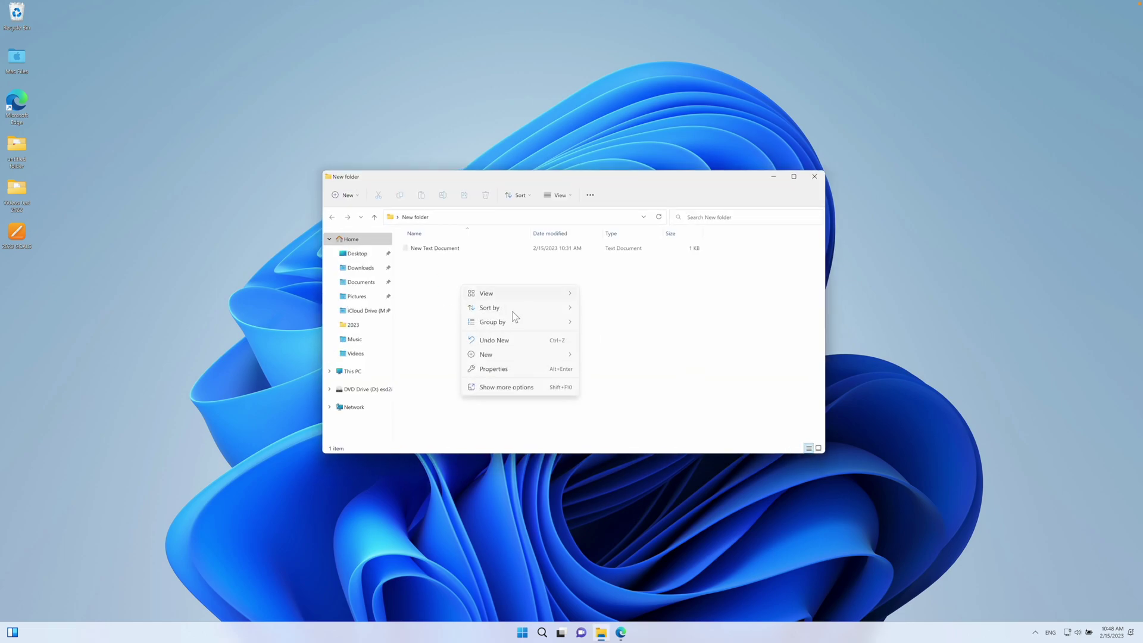
mouse_move(527, 356)
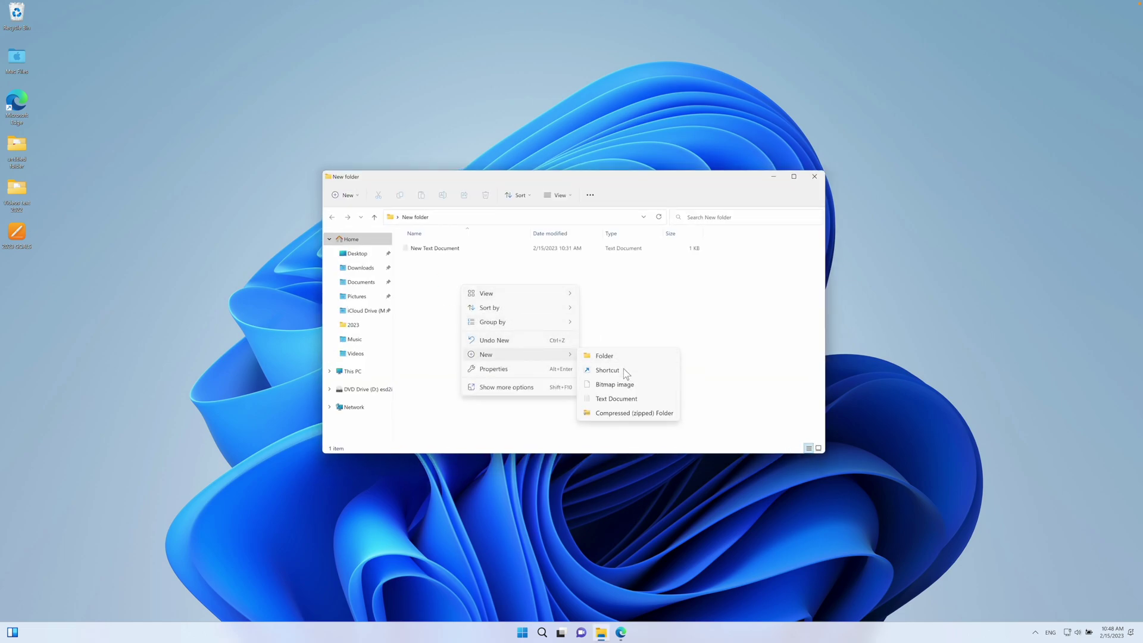
left_click(660, 397)
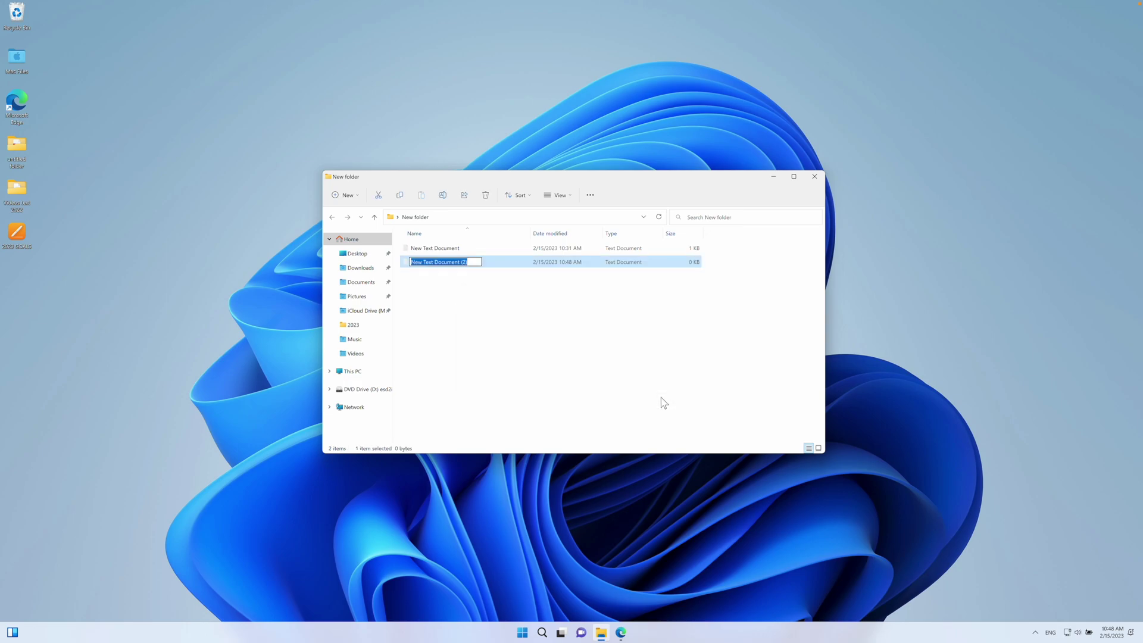
type("Test")
key("Return")
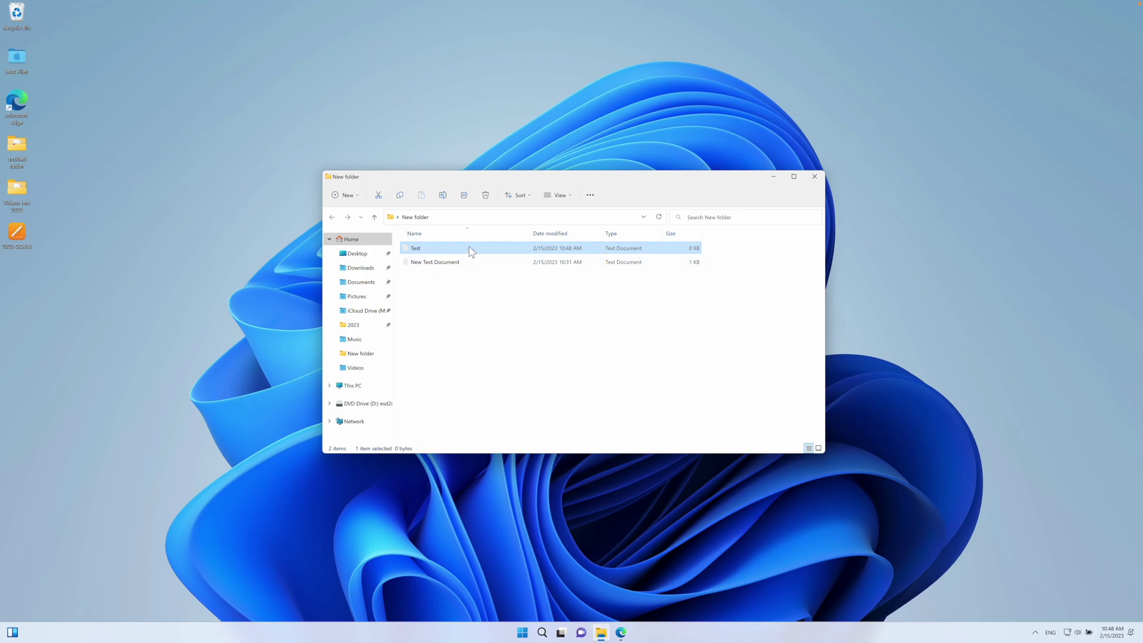
Enter "Hello World :)" in the Test document, and close Notepad and the New folder window.
double_click(468, 264)
type("Hello World :)")
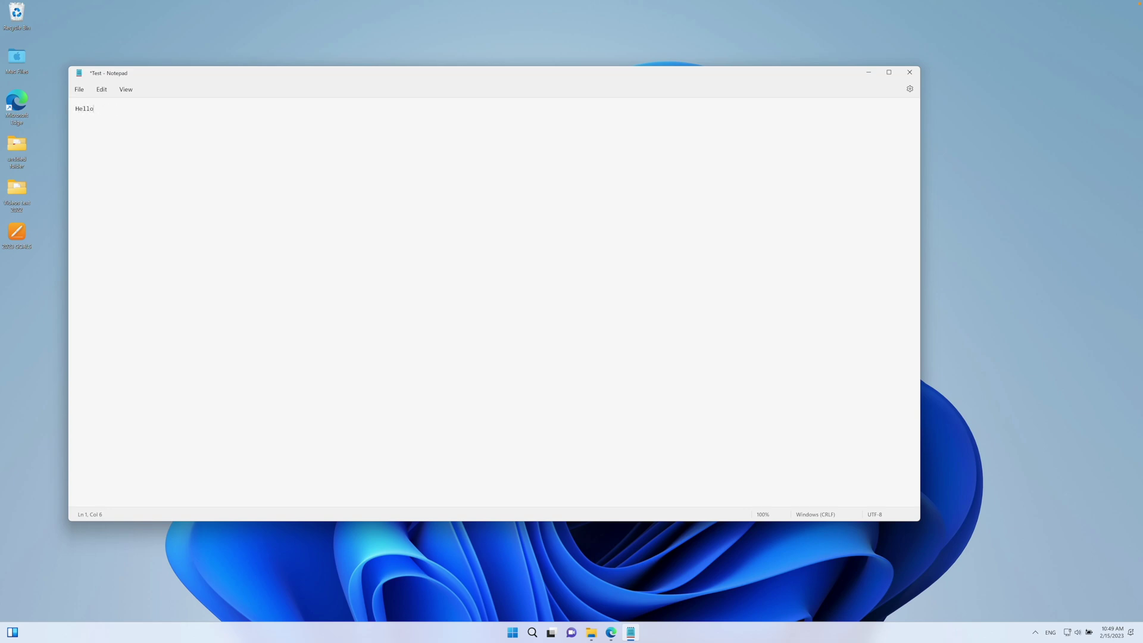
left_click(910, 73)
left_click(445, 319)
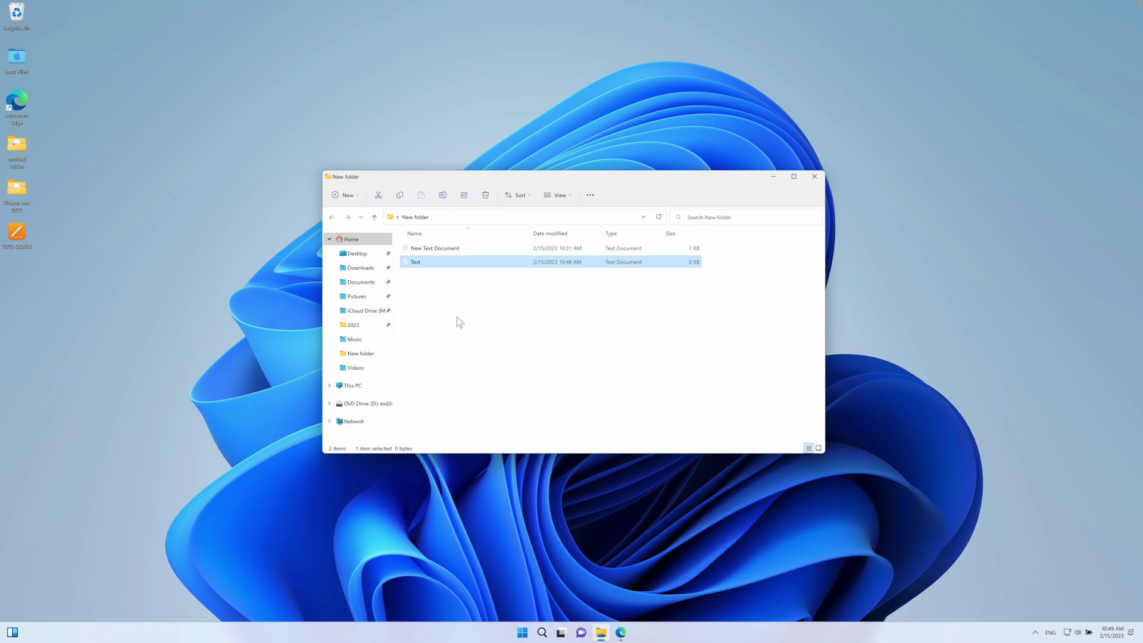
left_click(814, 176)
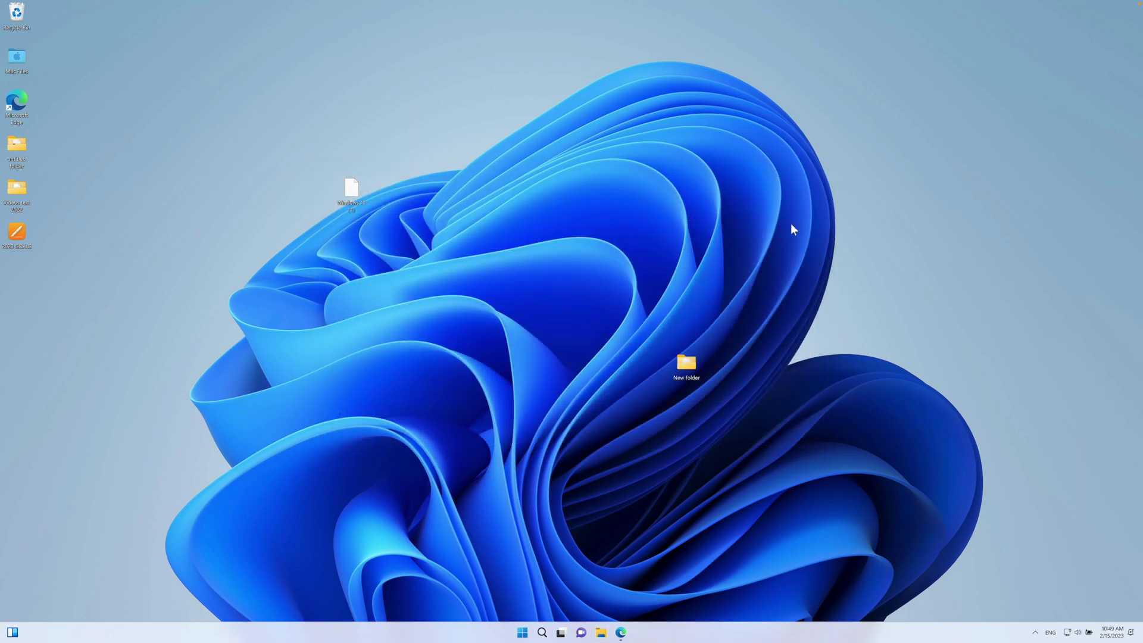
Restore Microsoft Edge, return to the electric bicycle video's tab, and check its playback and page scrolling.
left_click(621, 632)
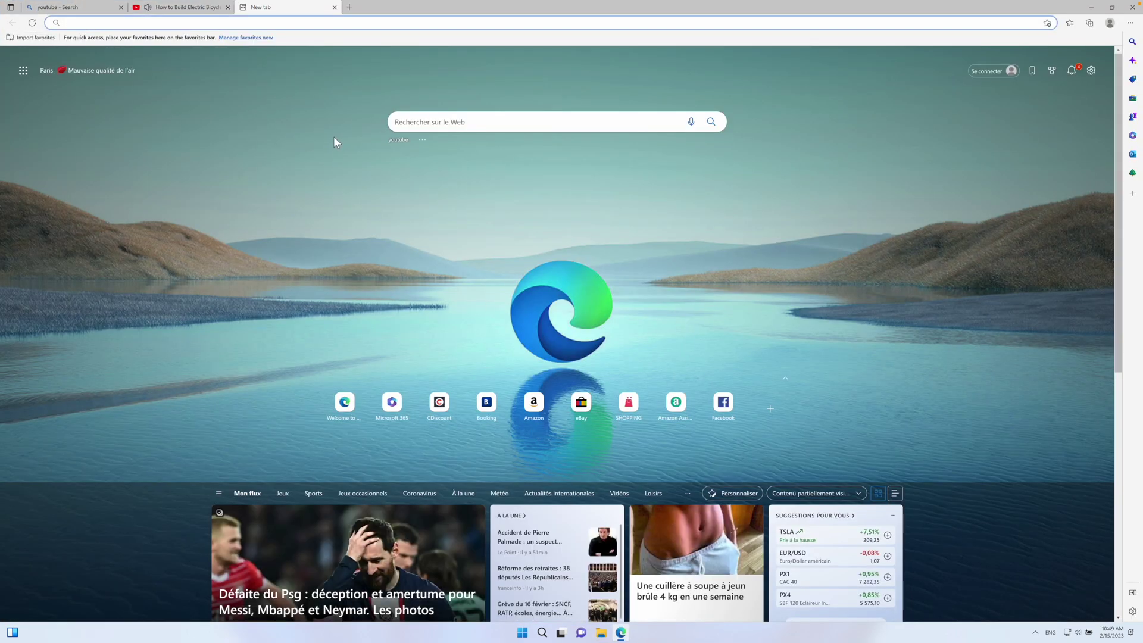
left_click(177, 5)
left_click(445, 66)
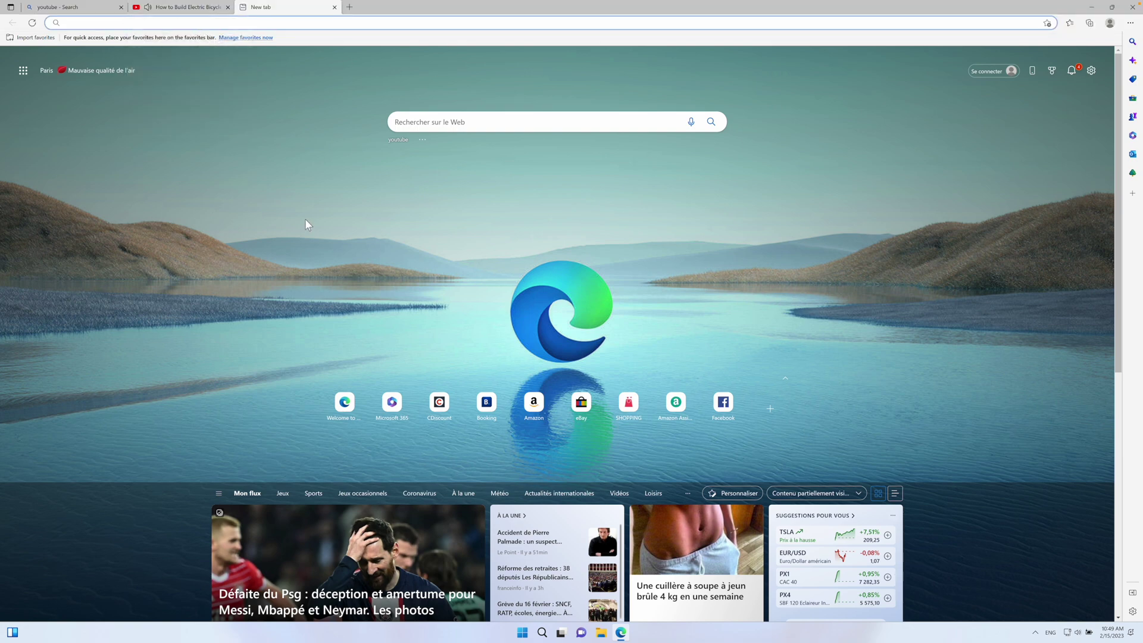
left_click(195, 13)
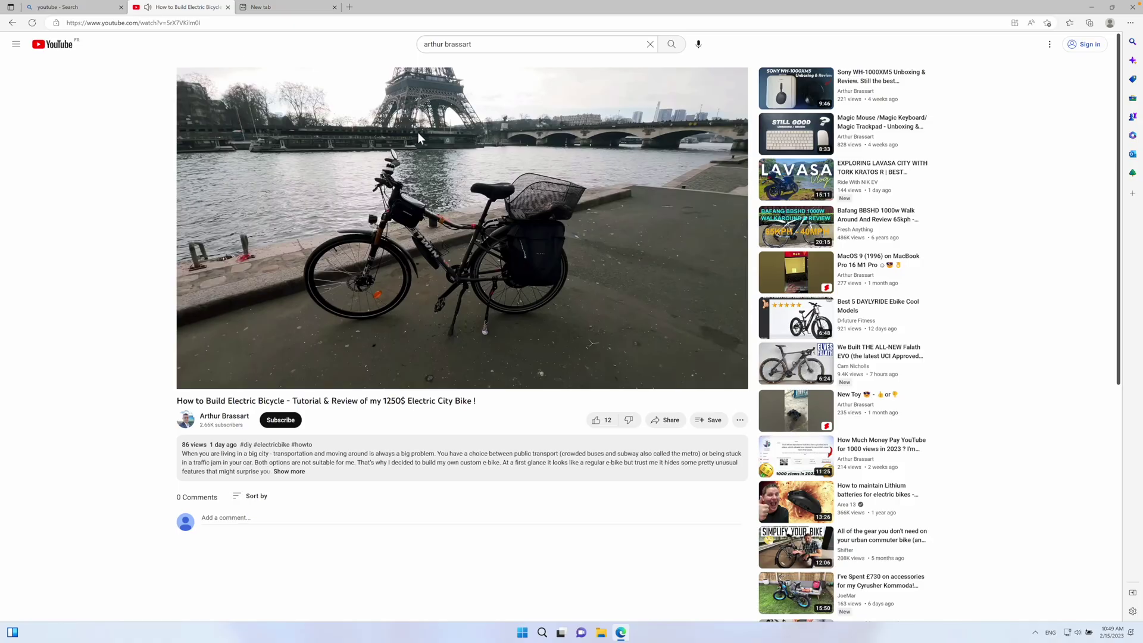
scroll(487, 200, "down", 3)
scroll(487, 202, "down", 5)
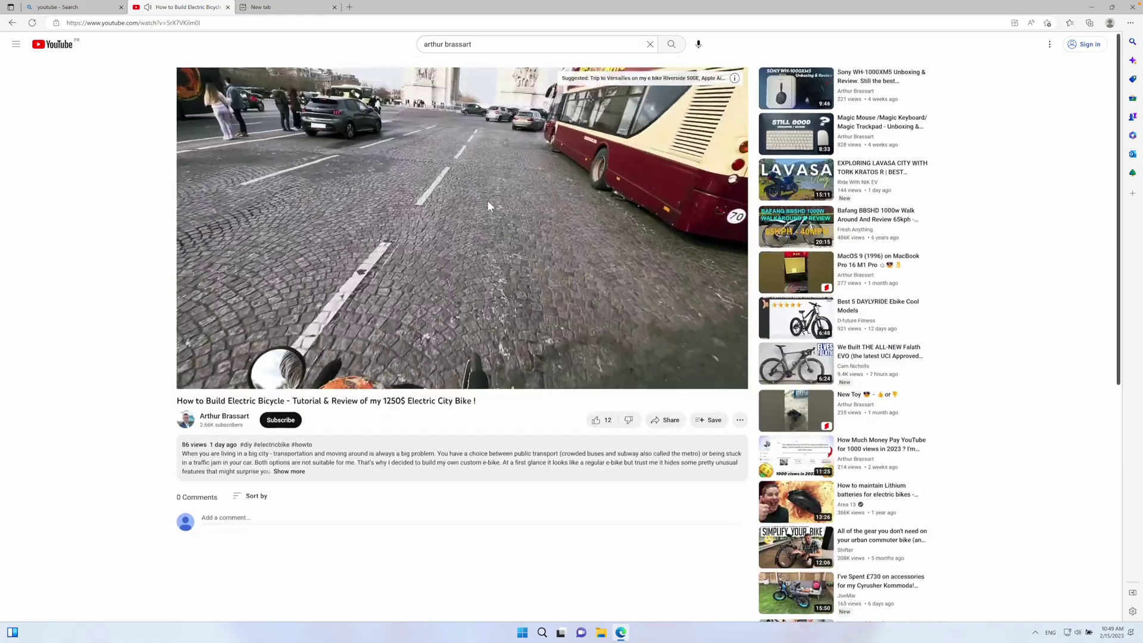
scroll(488, 202, "up", 8)
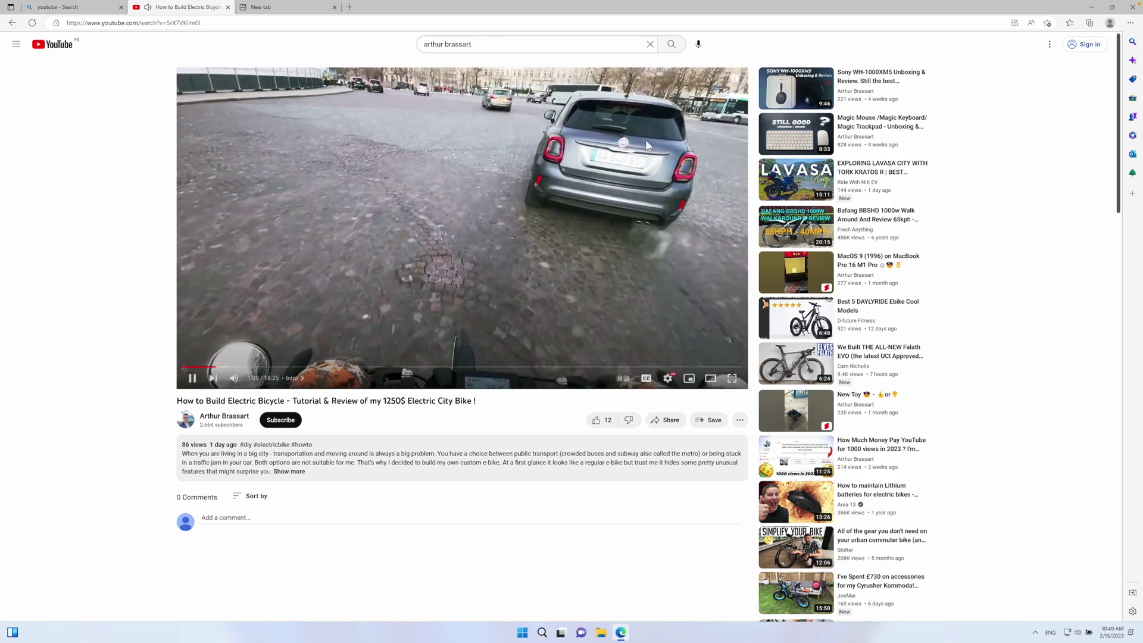
Return to the Mac desktop and examine the CPU usage history and per-core load in the system monitor.
key("ctrl+Left")
left_click(824, 5)
mouse_move(836, 39)
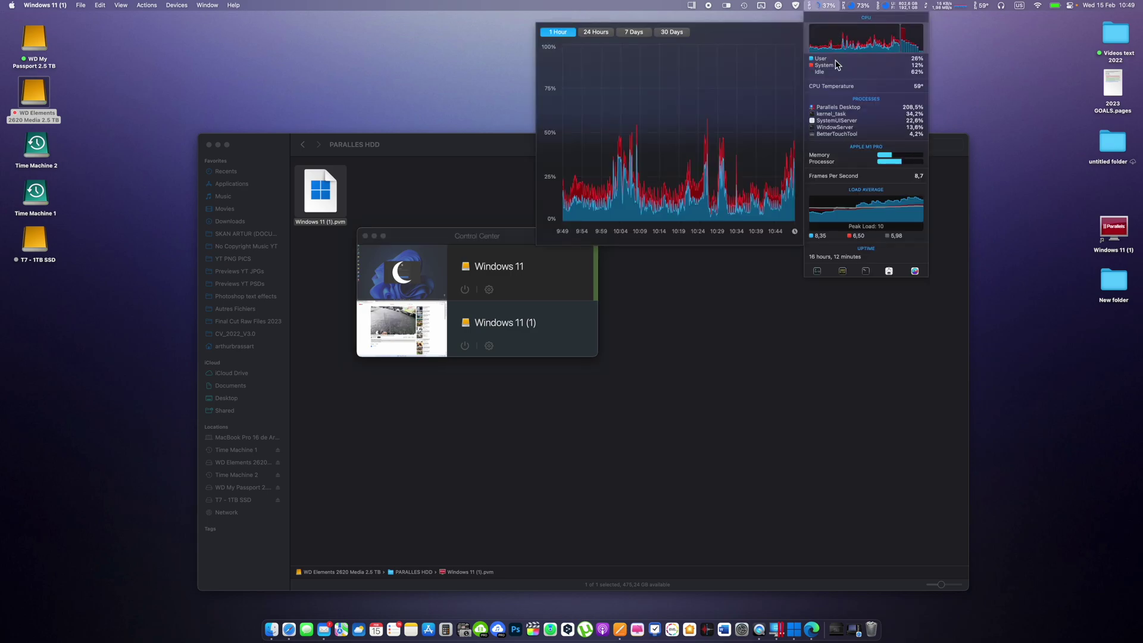
mouse_move(828, 64)
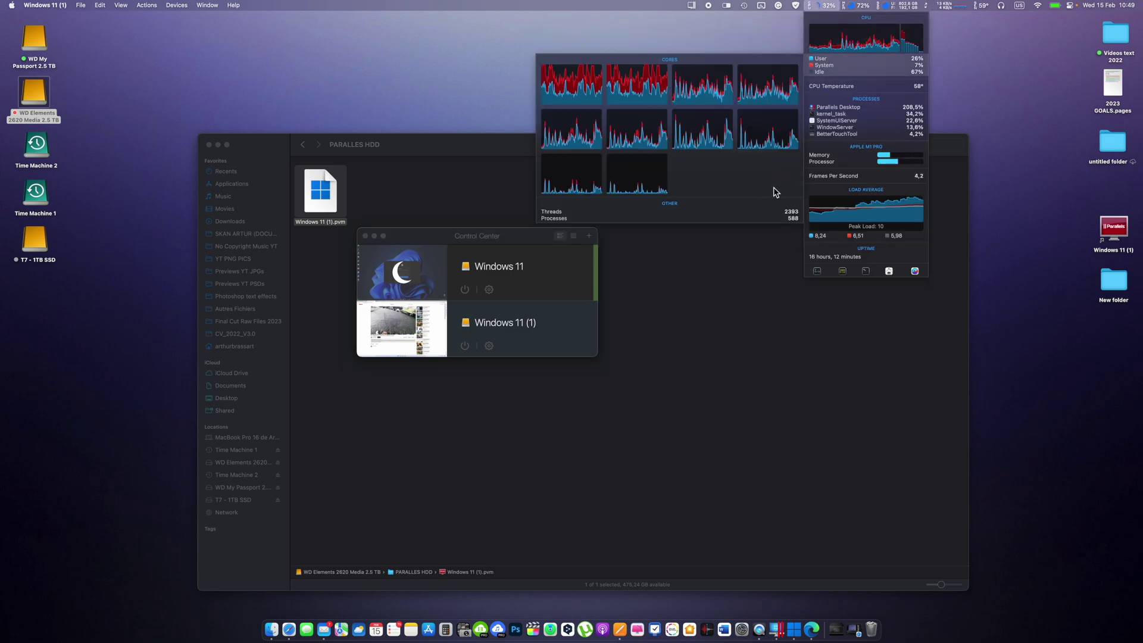
left_click(362, 47)
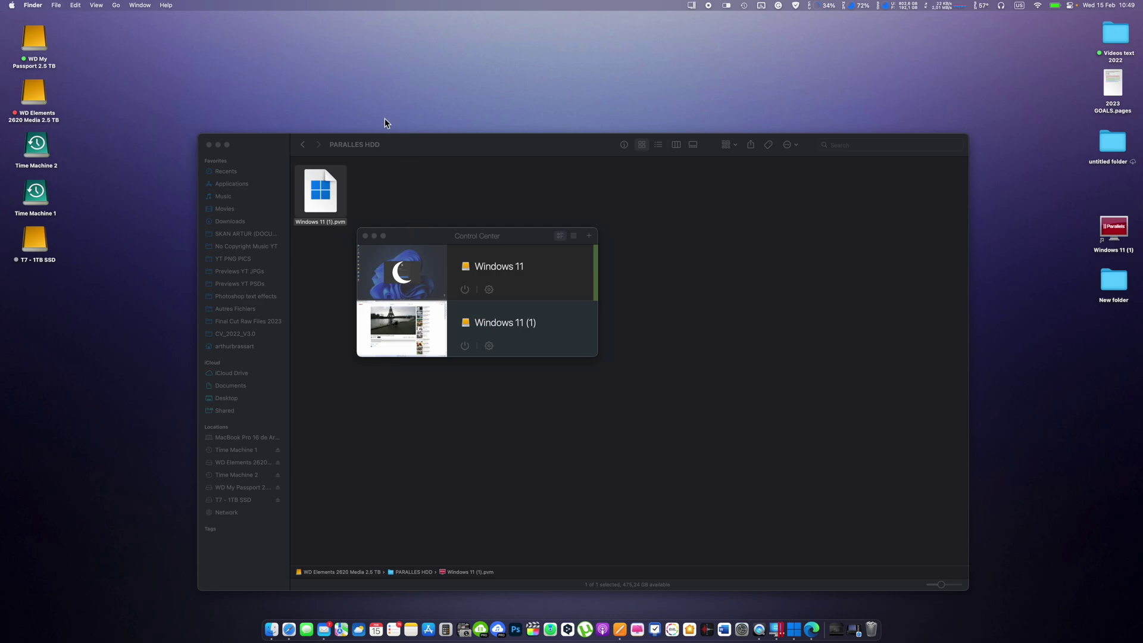
Close the PARALLES HDD and Control Center windows, and preview Windows 11.pvm from the Parallels folder on T7 - 1TB SSD in Quick Look.
left_click(209, 145)
left_click(366, 236)
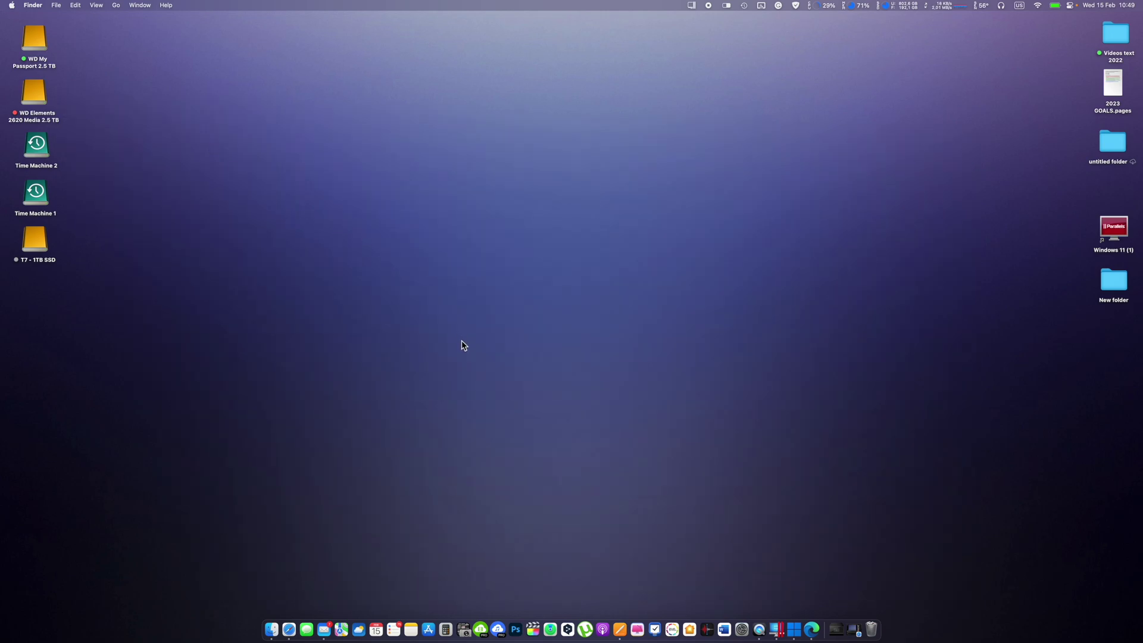
double_click(46, 236)
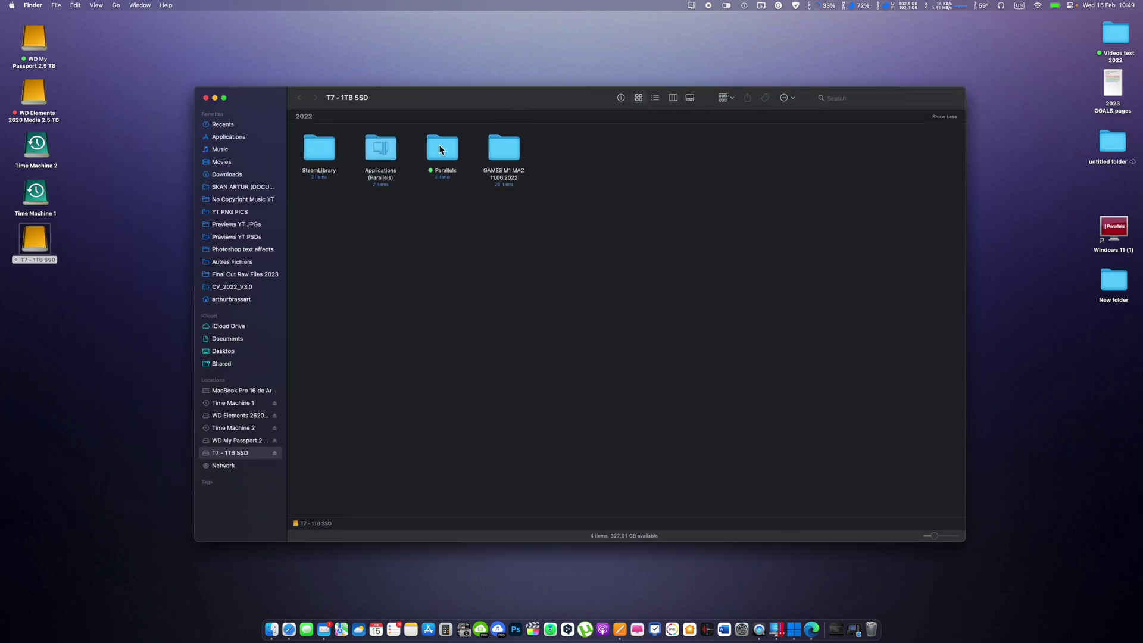
double_click(442, 149)
left_click(452, 143)
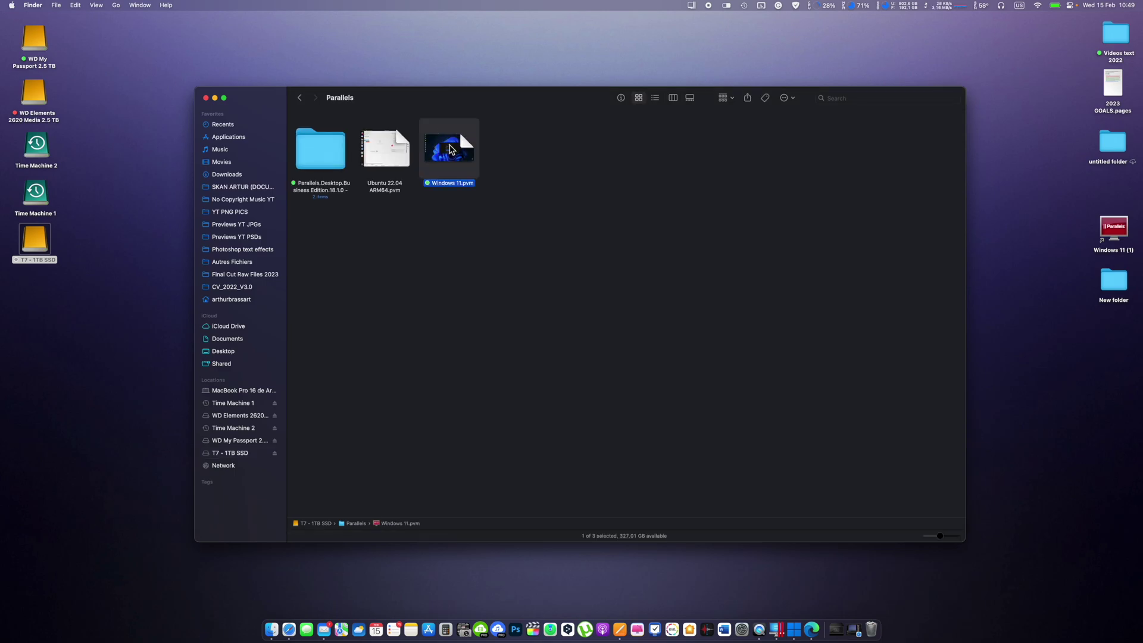
key("space")
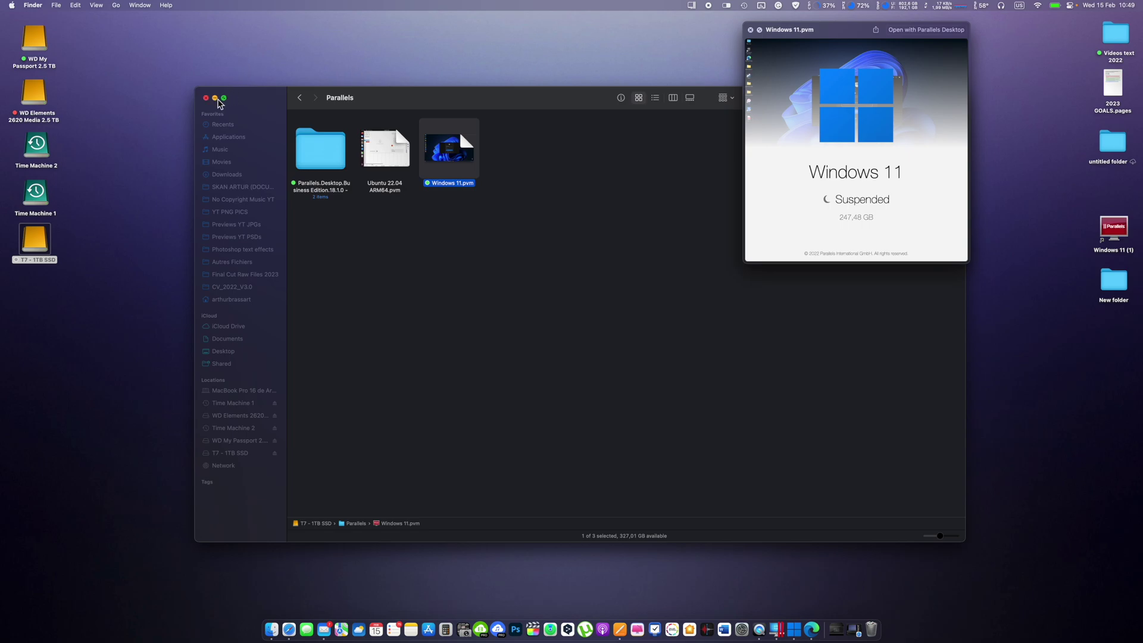
Minimize the Finder window, move the Quick Look preview lower, and reopen the Parallels folder on T7 - 1TB SSD.
left_click(216, 99)
left_click_drag(820, 34, 802, 234)
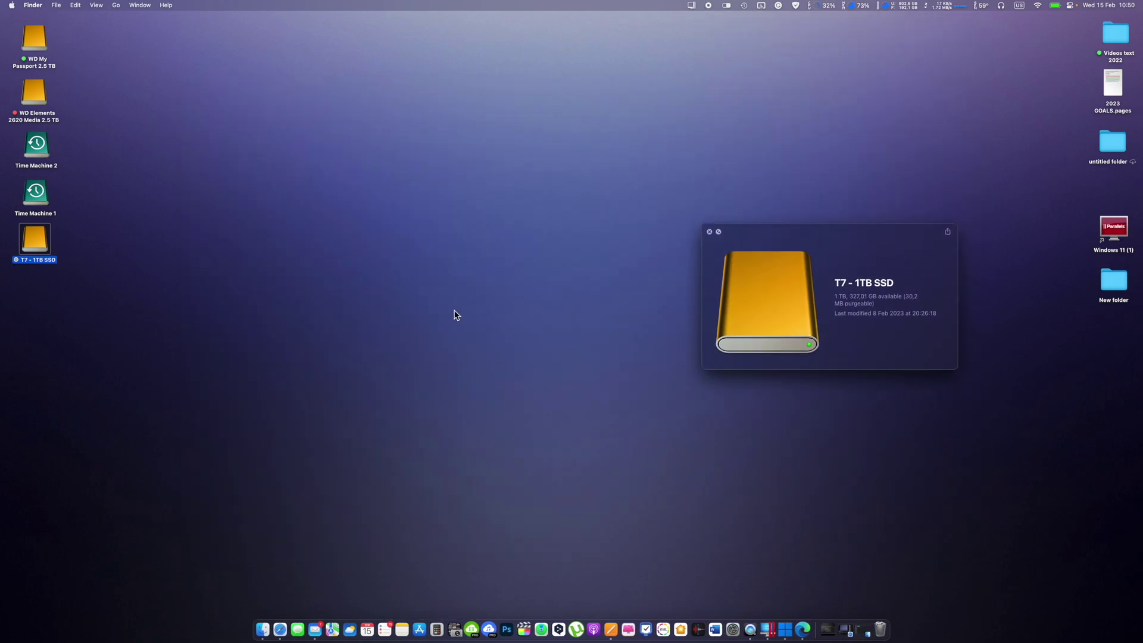
double_click(29, 243)
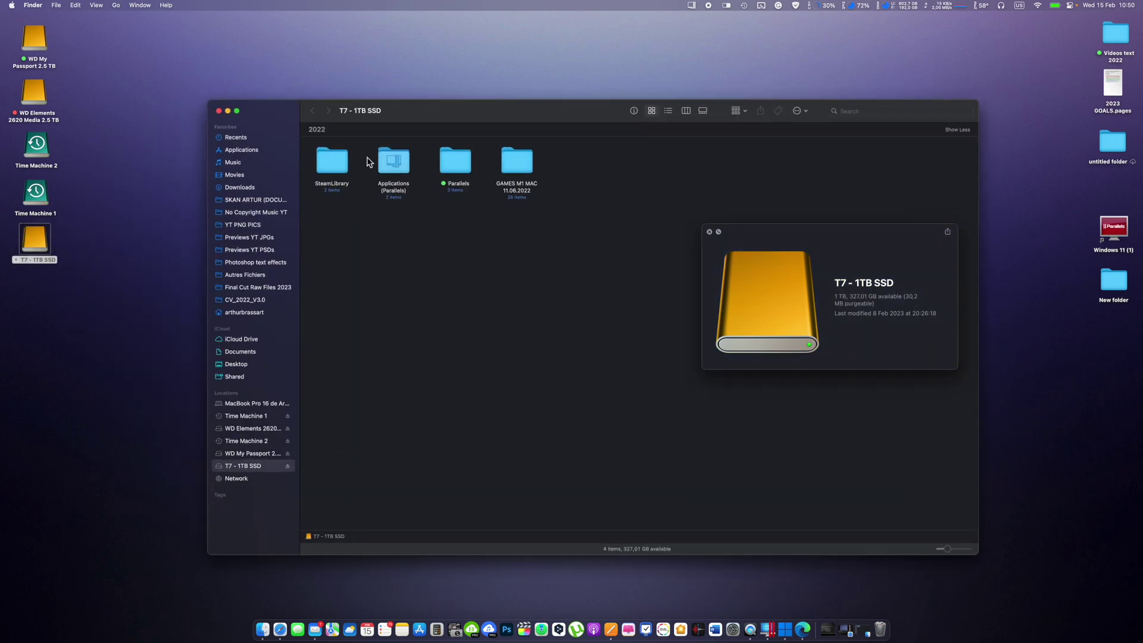
double_click(456, 161)
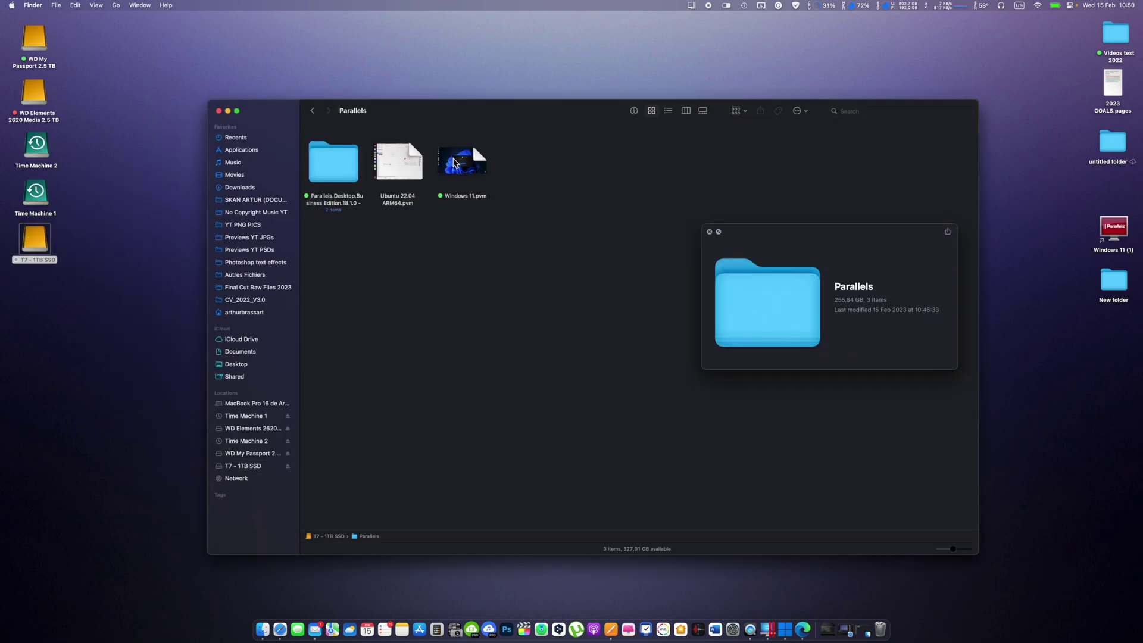